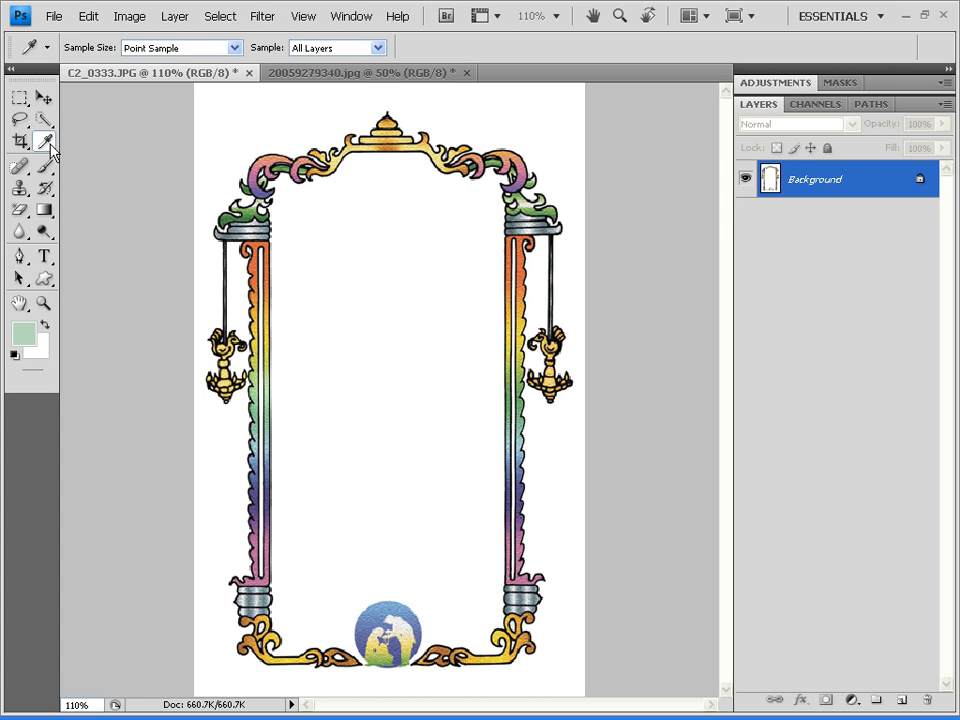
- Sample colours with the Eyedropper from the top arch, purple scroll, right lamp, right pillar and blue circle
drag(50, 143, 78, 139)
click(378, 141)
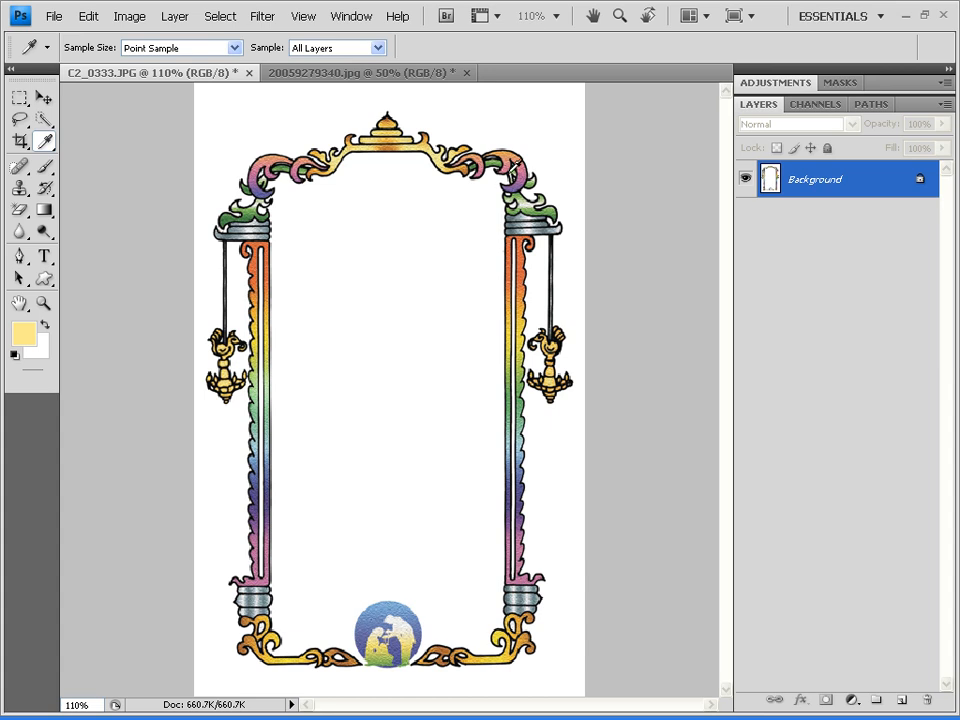
click(516, 180)
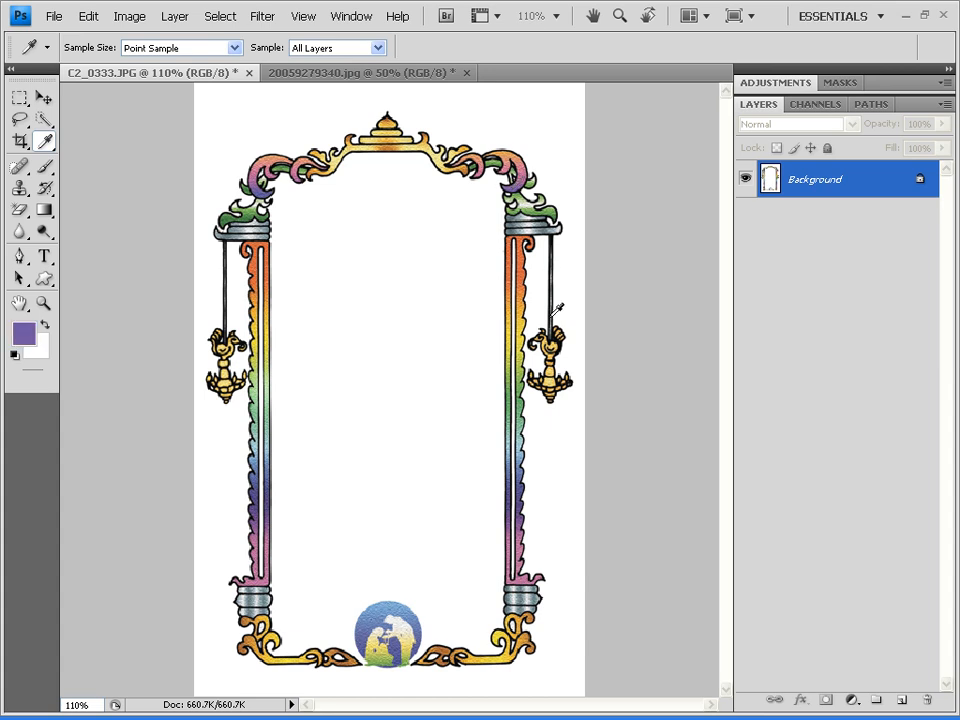
click(387, 130)
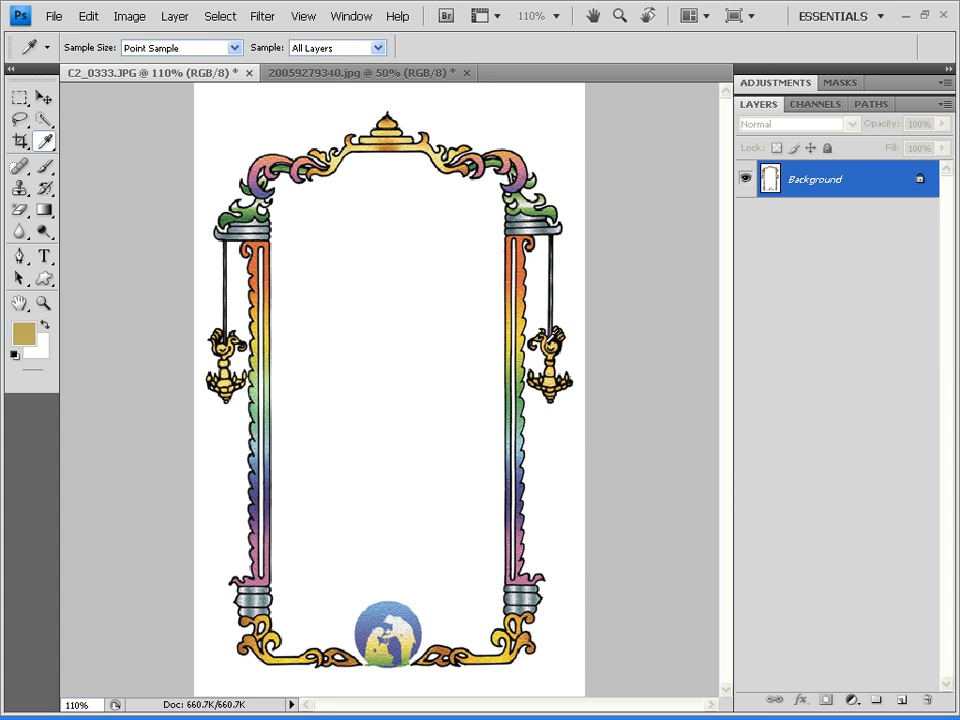
click(564, 382)
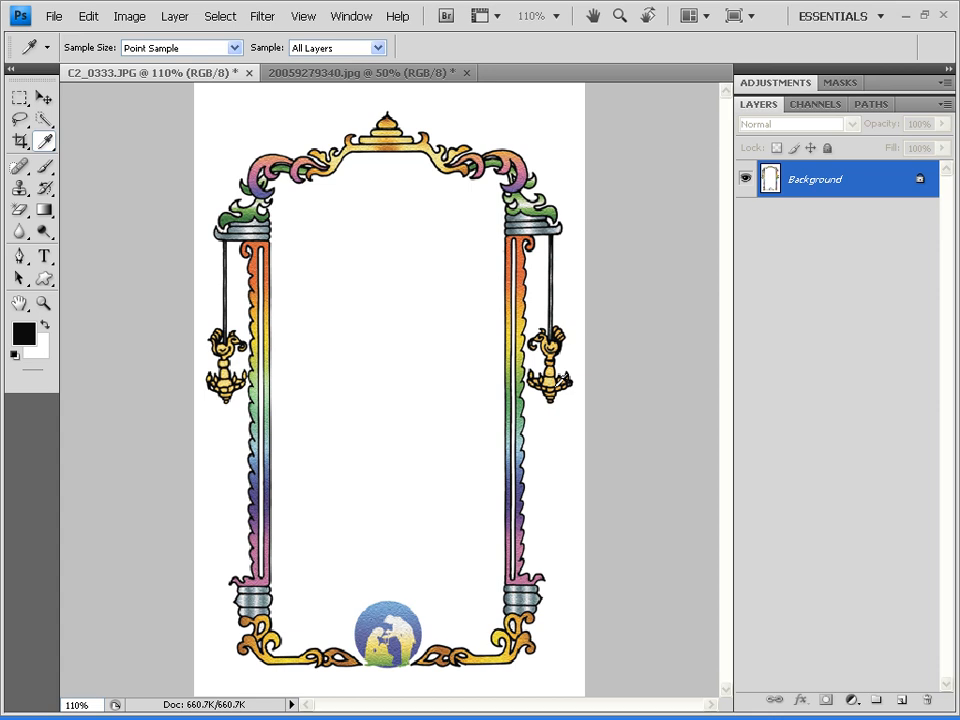
click(524, 428)
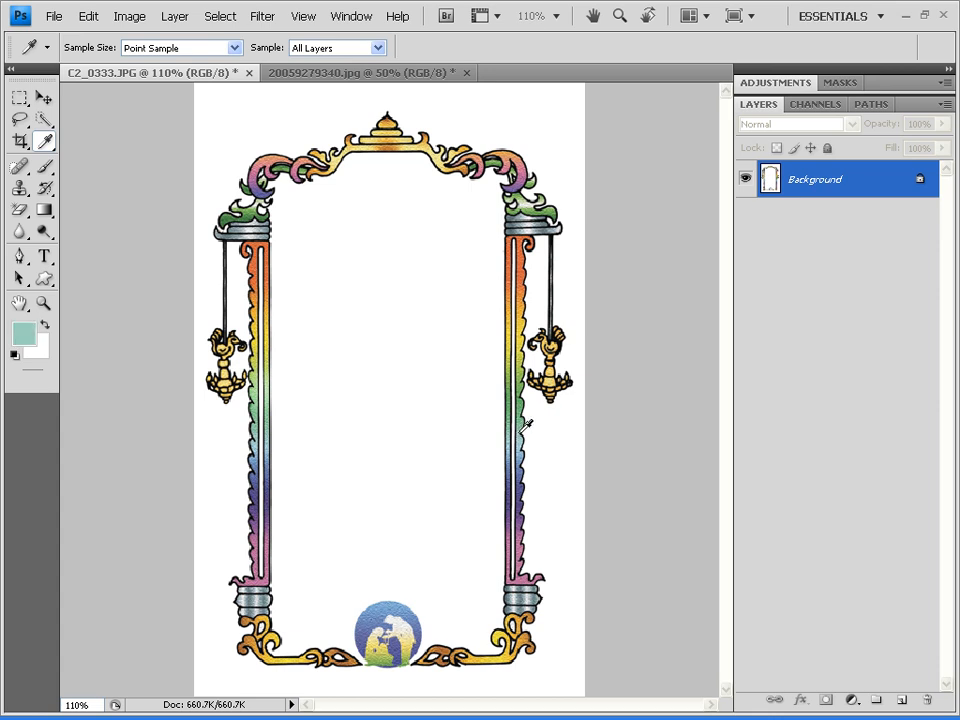
click(406, 613)
click(376, 619)
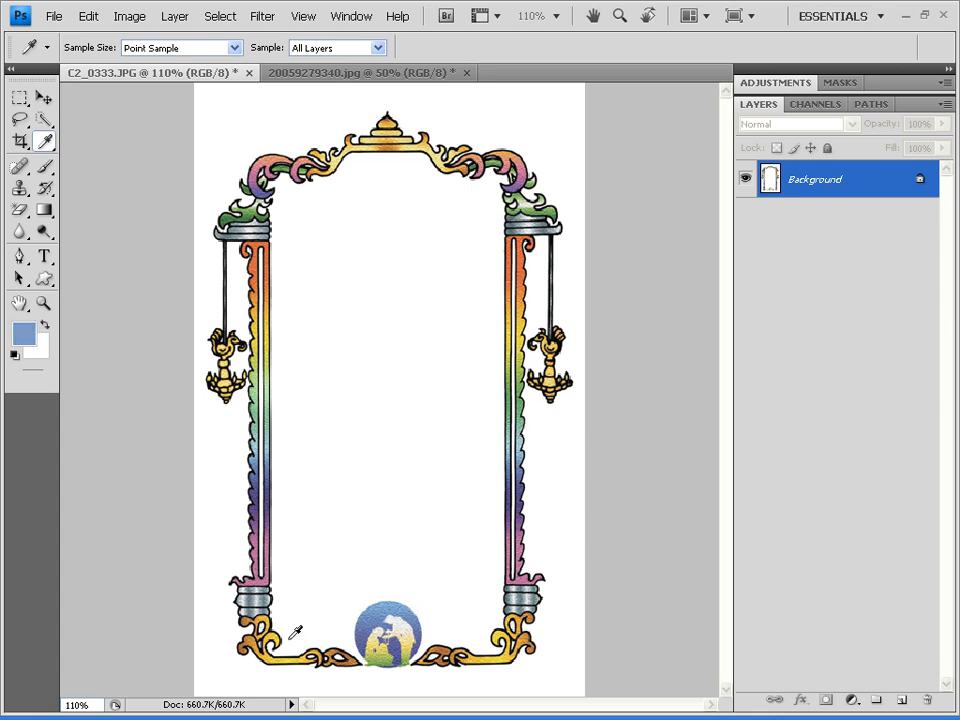
- Sample colours with the Eyedropper up the left pillar, from its pink base to the grey capital
click(269, 599)
click(275, 577)
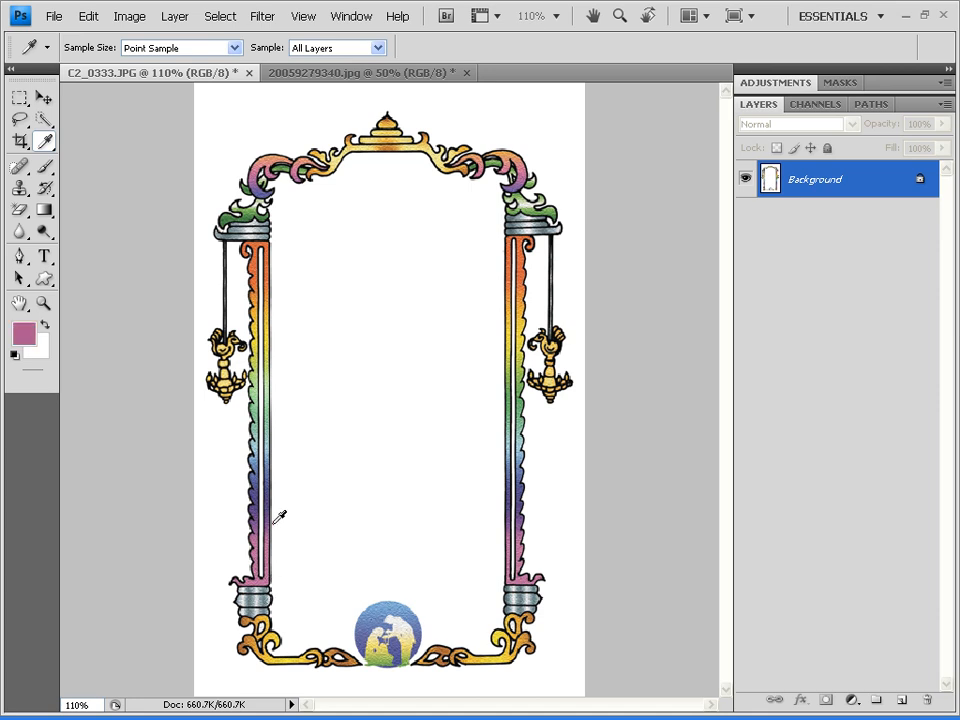
click(267, 453)
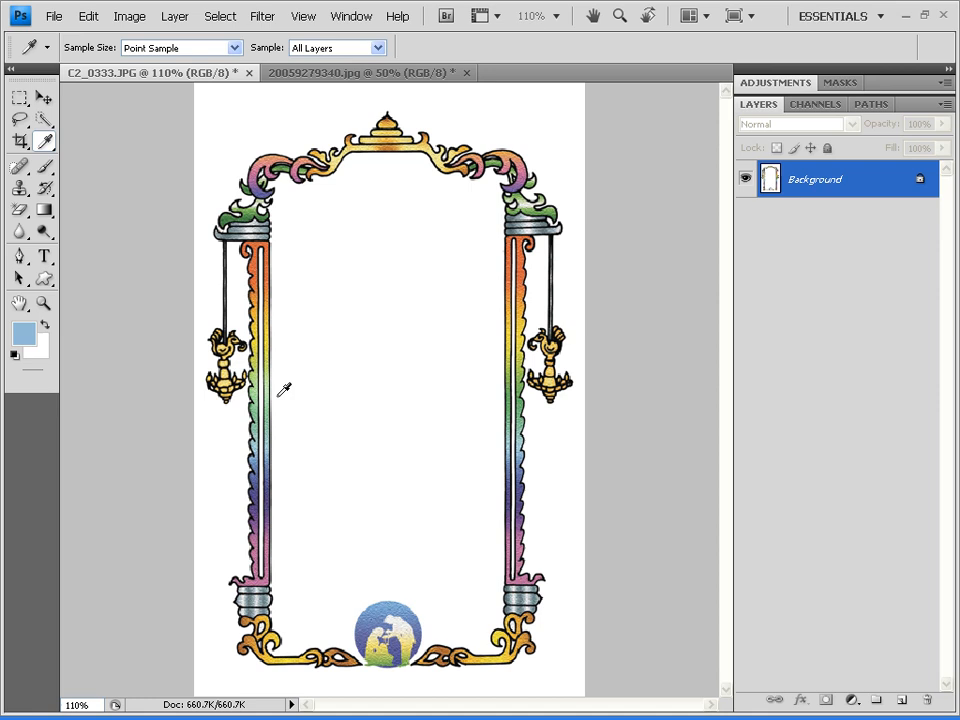
click(267, 336)
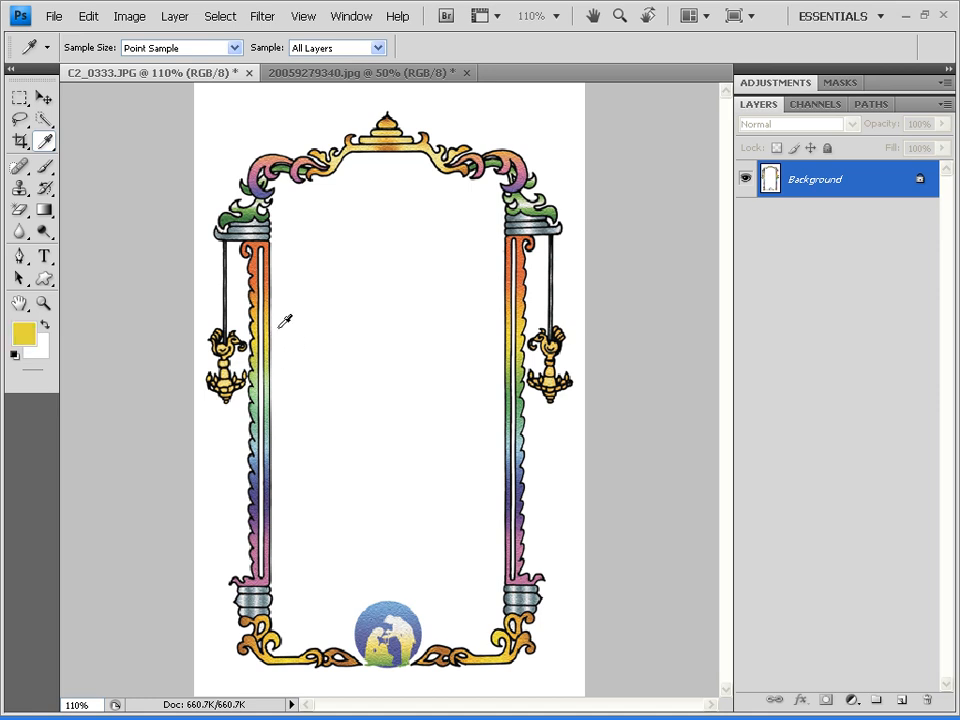
click(265, 347)
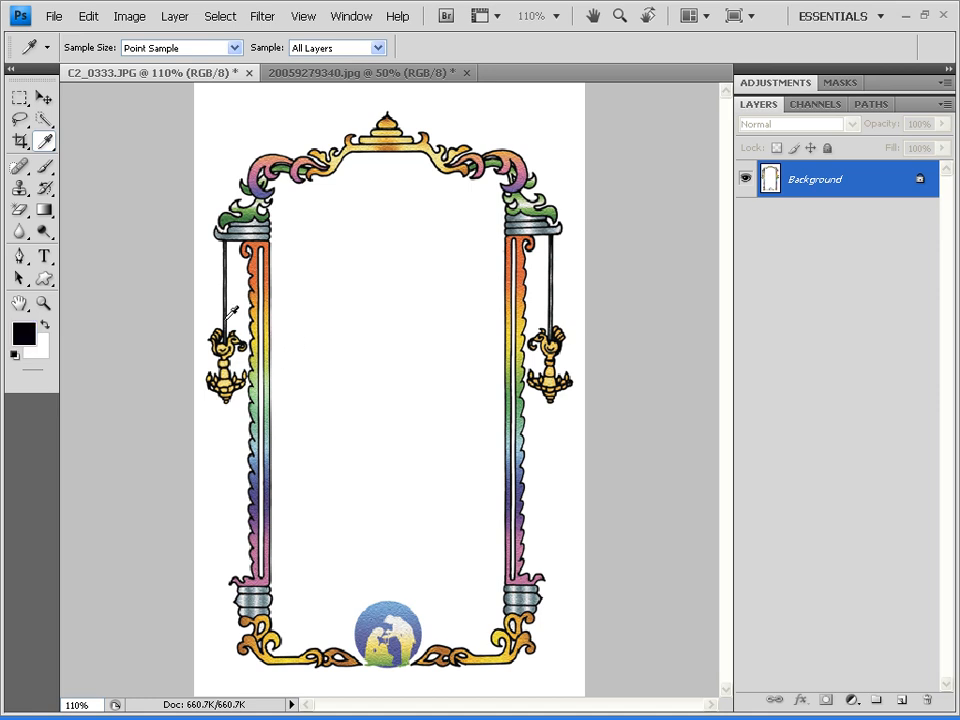
click(278, 246)
click(265, 233)
click(252, 233)
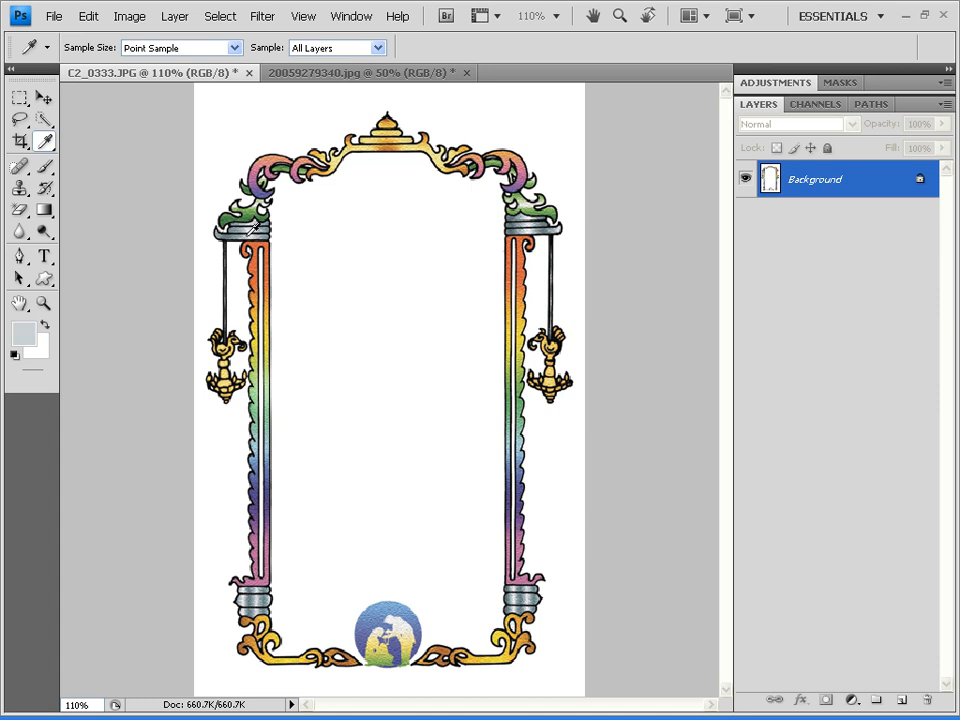
click(251, 235)
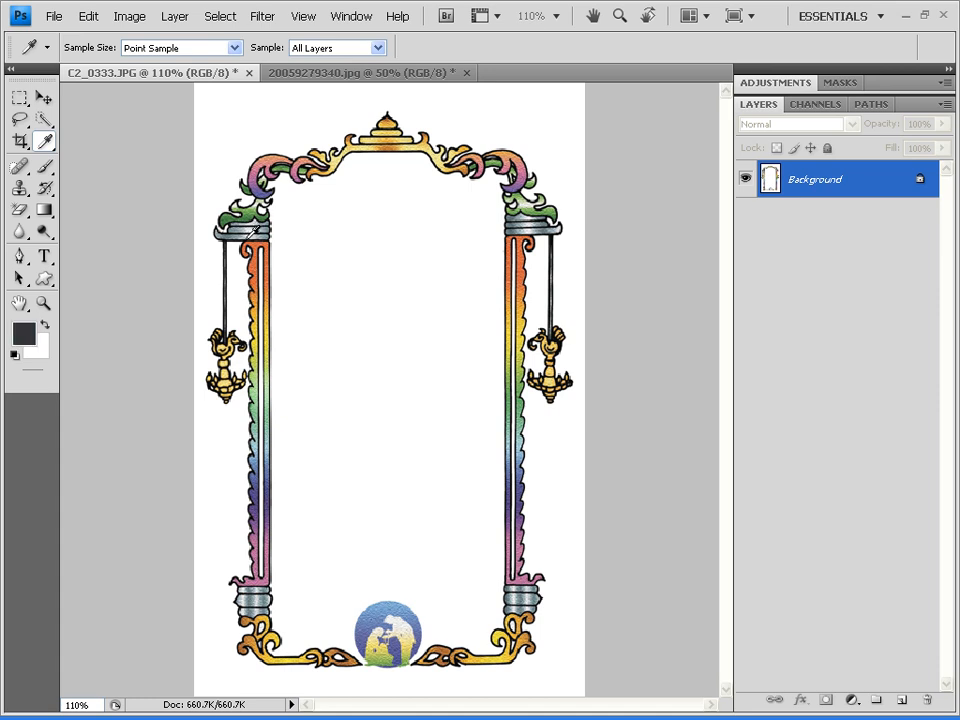
click(252, 235)
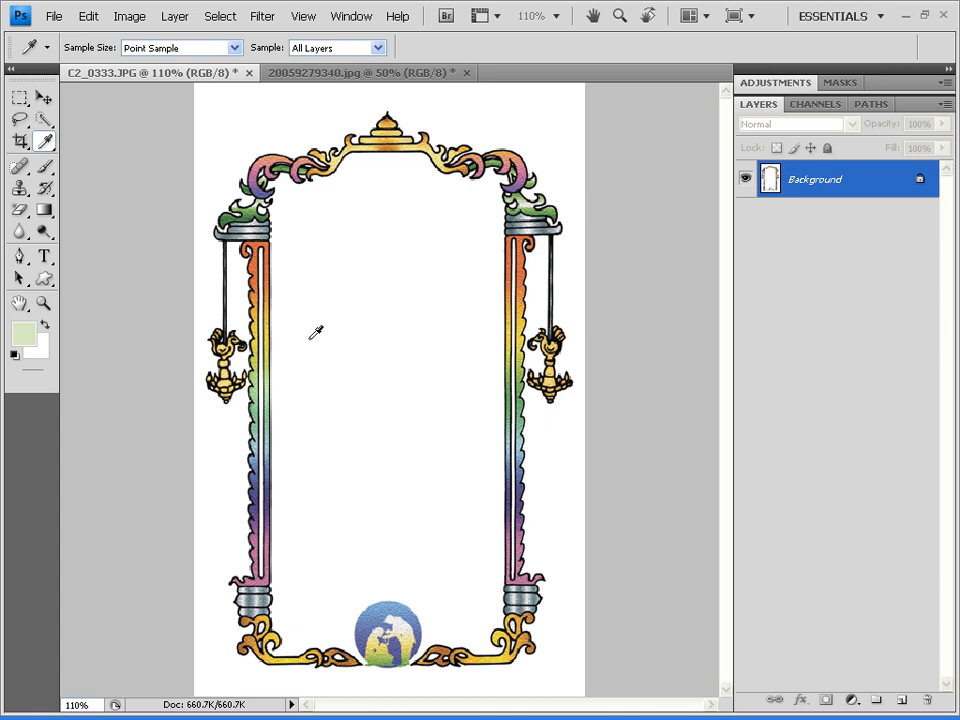
- Switch the active lasso variant to the Magnetic Lasso Tool
click(27, 123)
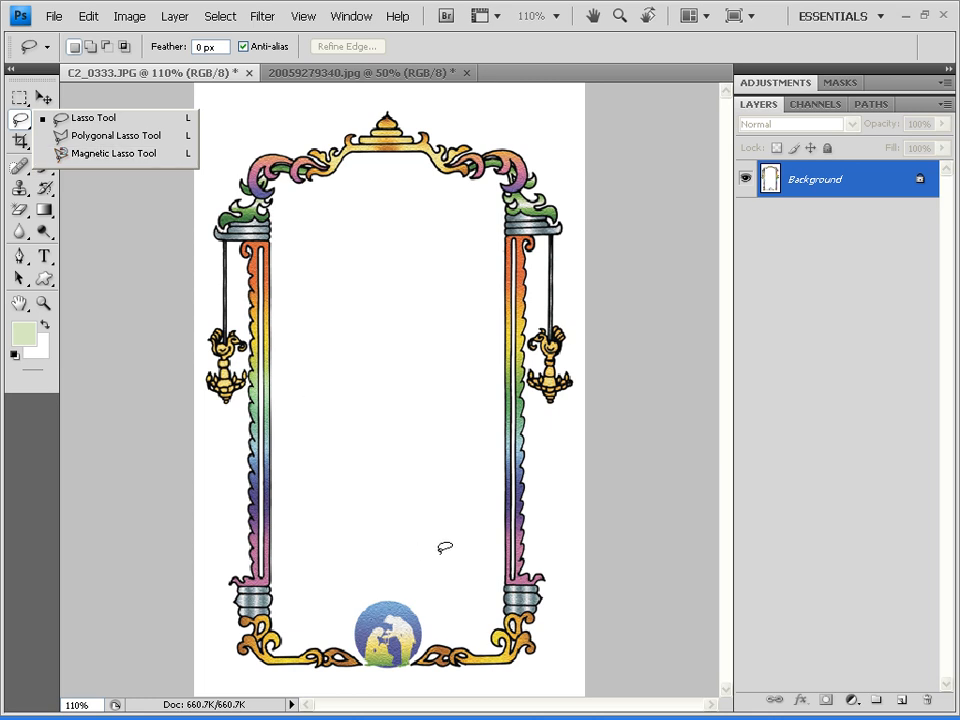
click(138, 163)
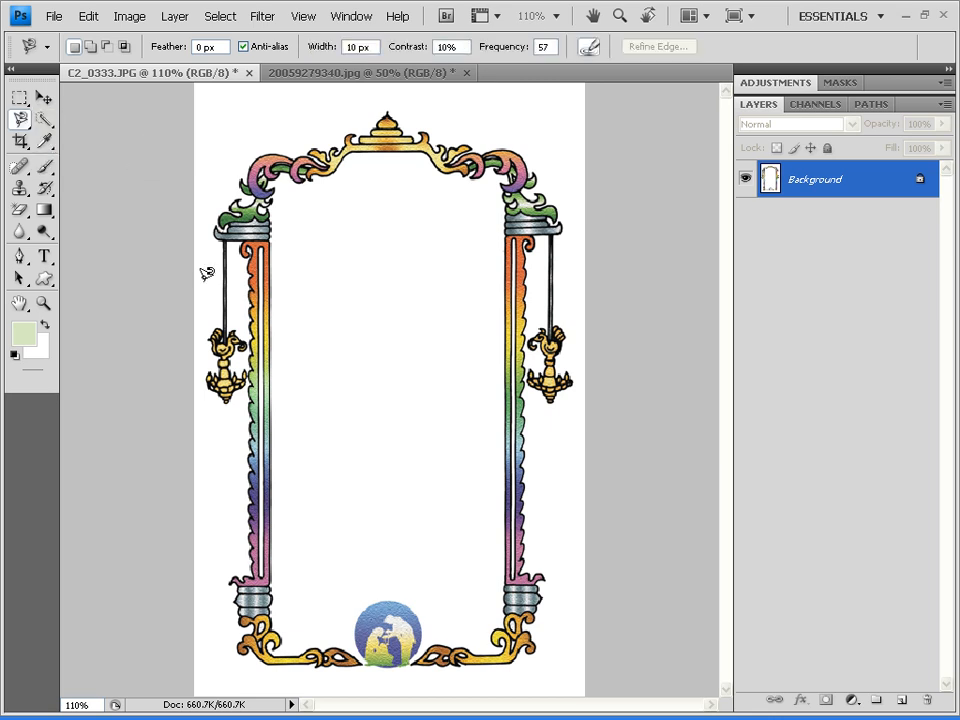
- Return to the Eyedropper and sample the colour bands on the left and right rainbow pillars, including yellow and green
key(i)
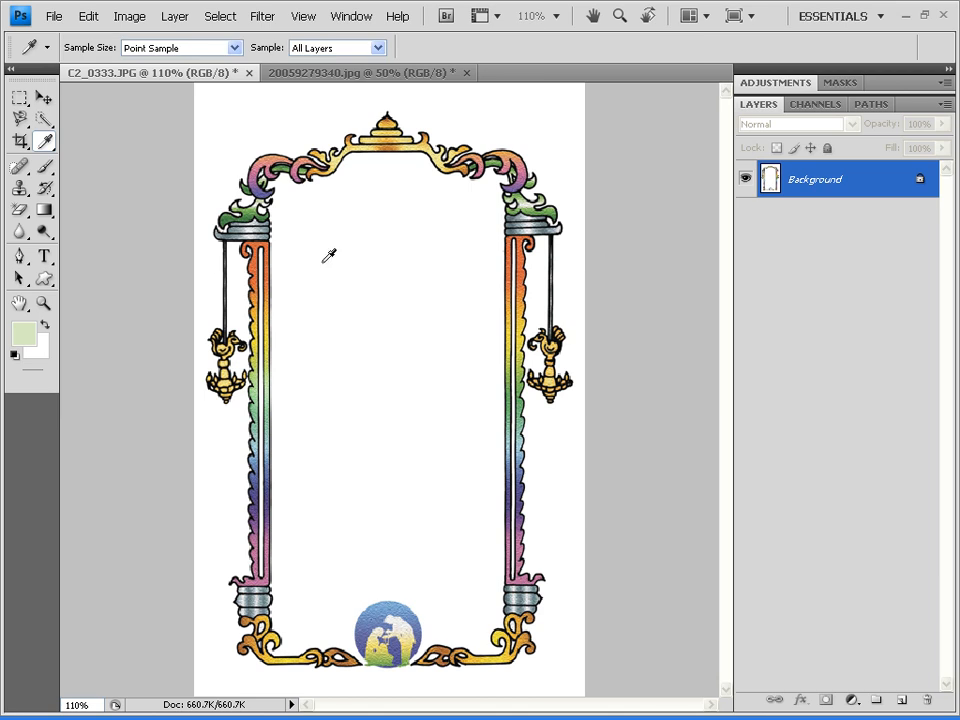
click(268, 298)
drag(267, 308, 267, 294)
drag(267, 365, 509, 386)
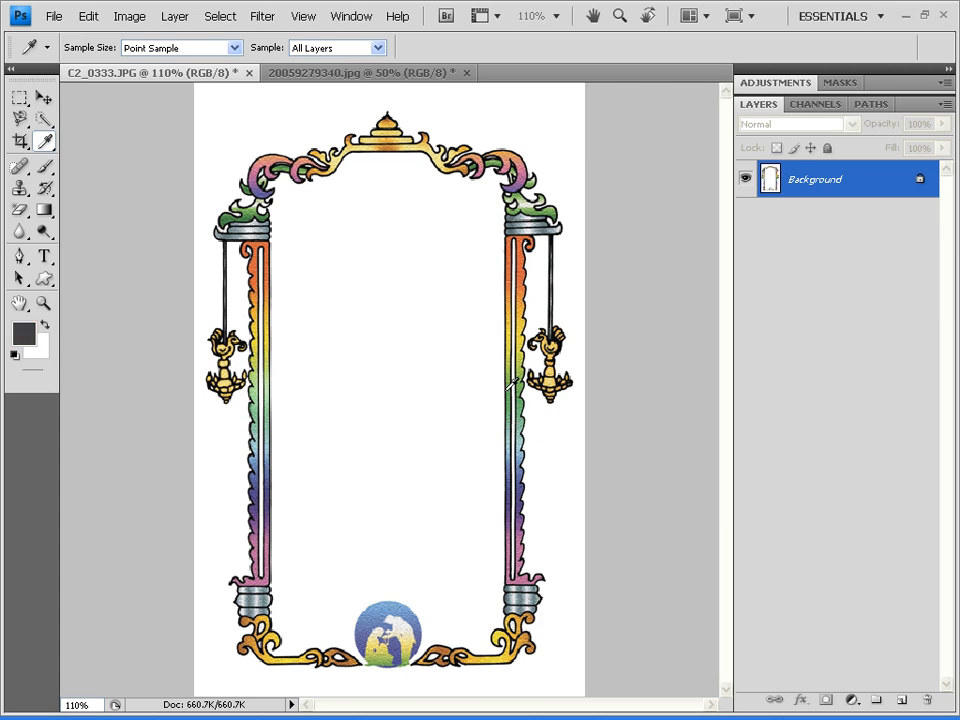
click(514, 325)
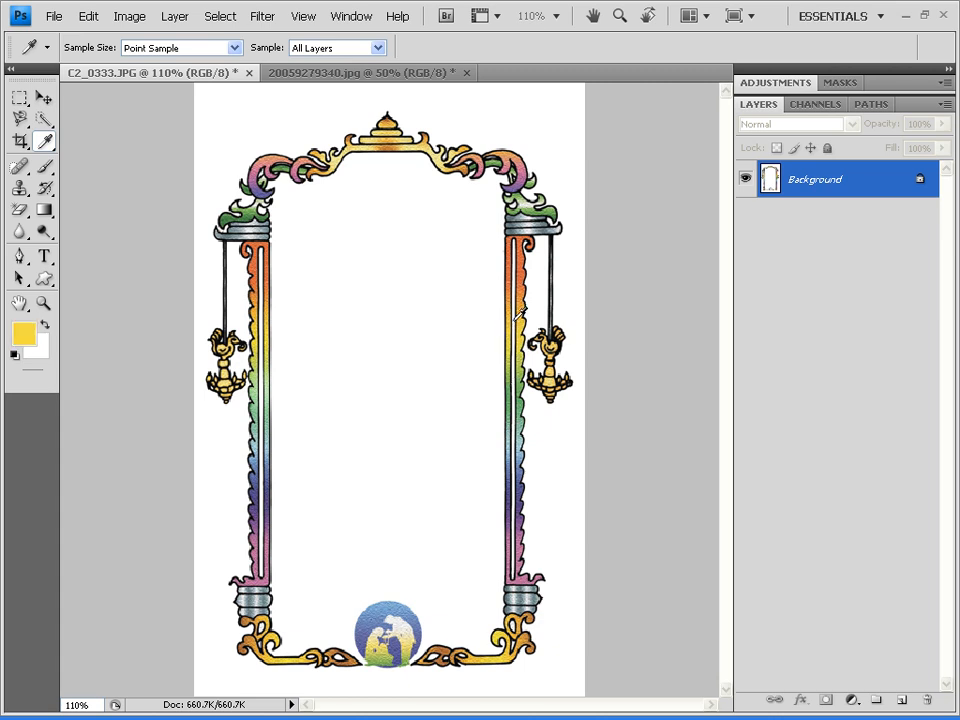
click(510, 371)
click(512, 383)
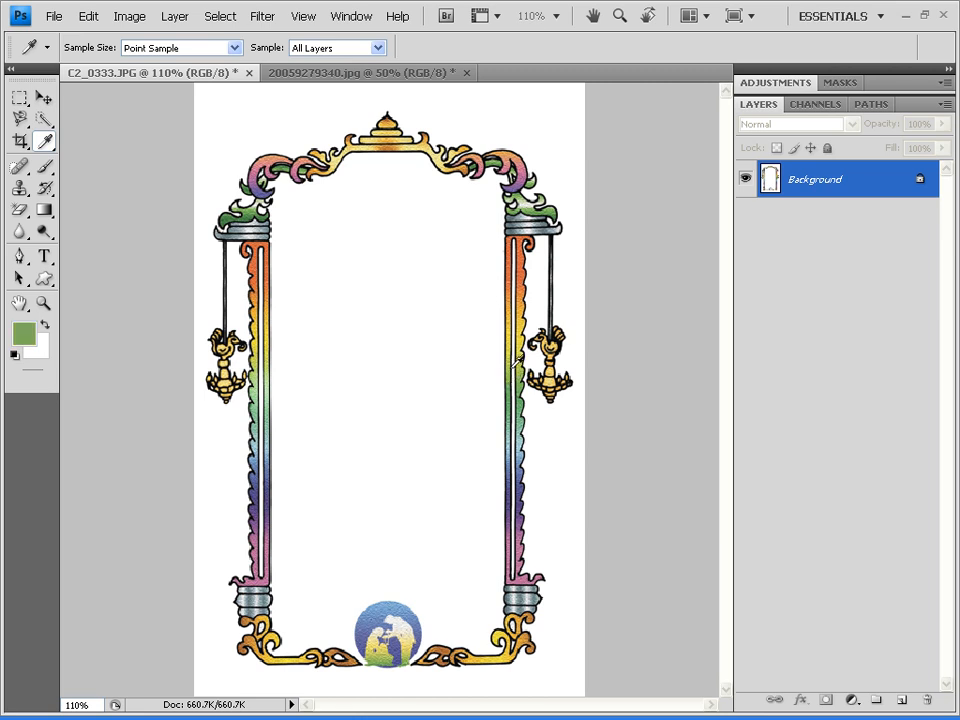
- Set the foreground colour to the pale grey-green of the leaf ornament above the right pillar
click(529, 204)
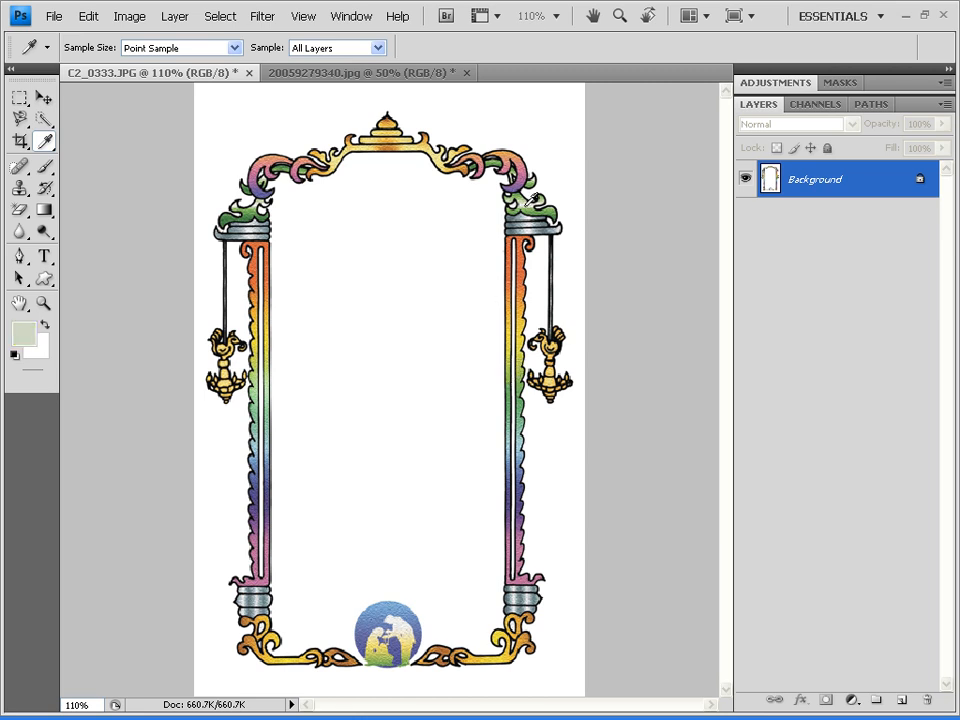
click(536, 202)
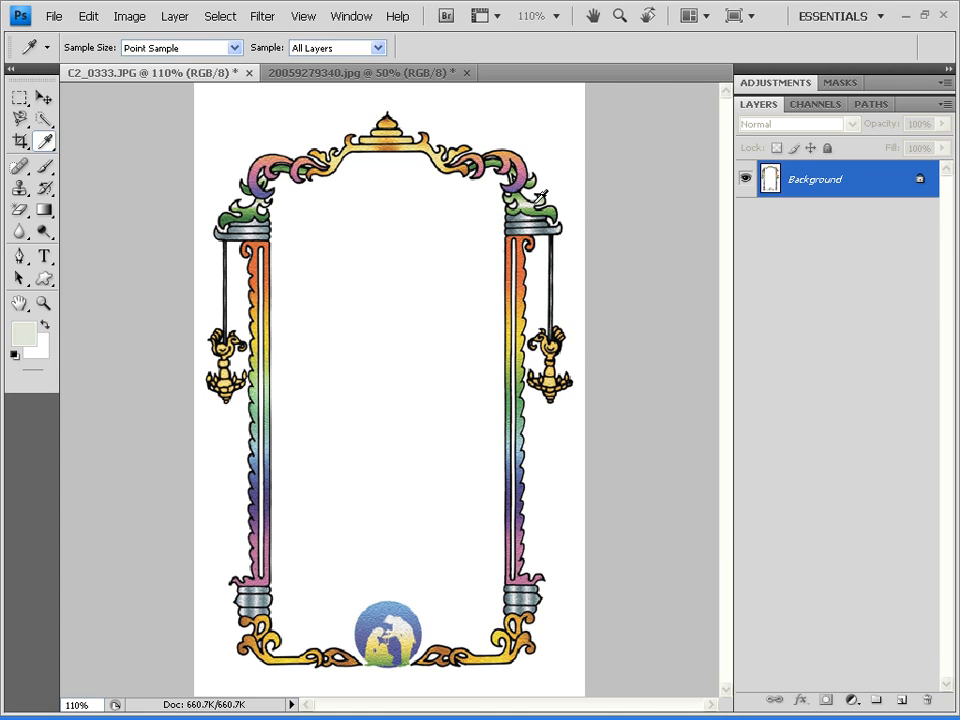
click(530, 203)
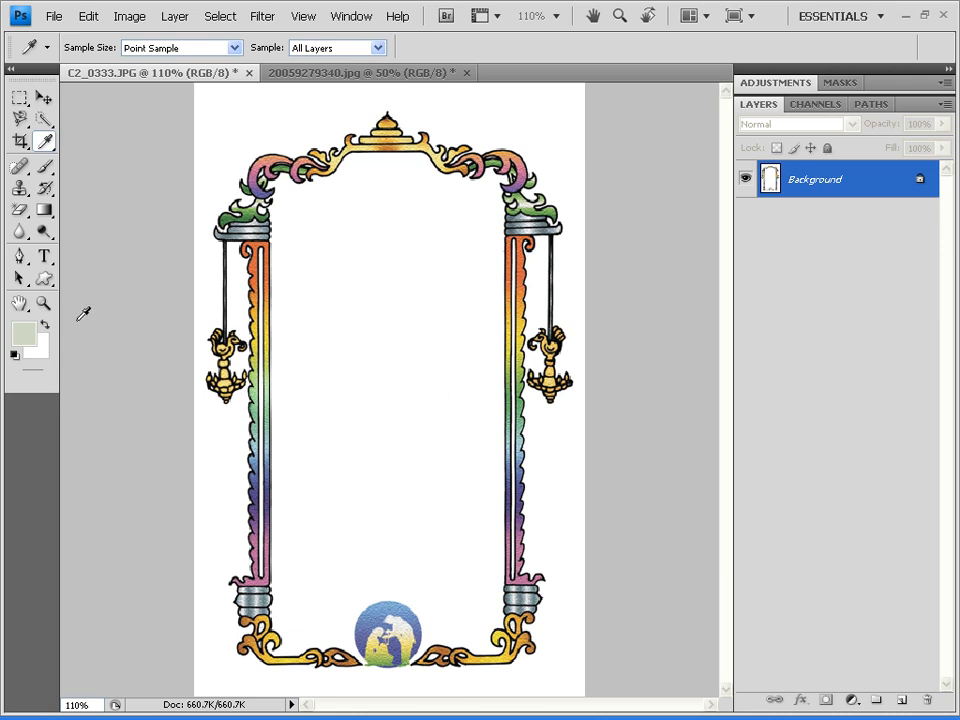
- Trace the frame's inner edge with the Magnetic Lasso from the lower-left scroll along the bottom ornament and around the blue circle
key(l)
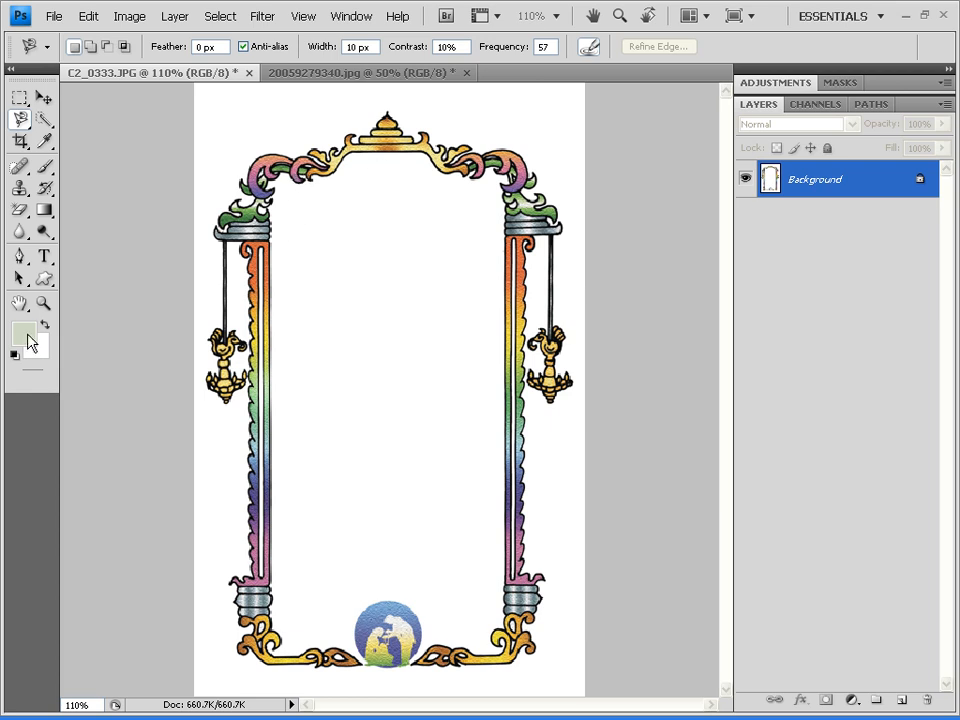
scroll(236, 475, up, 1)
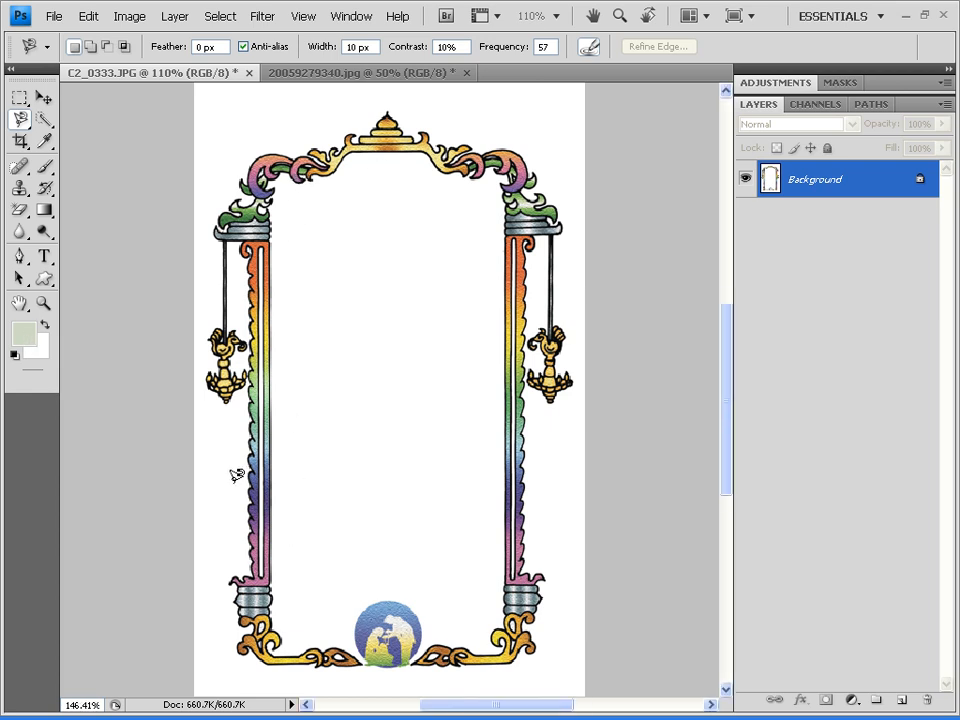
scroll(236, 473, up, 4)
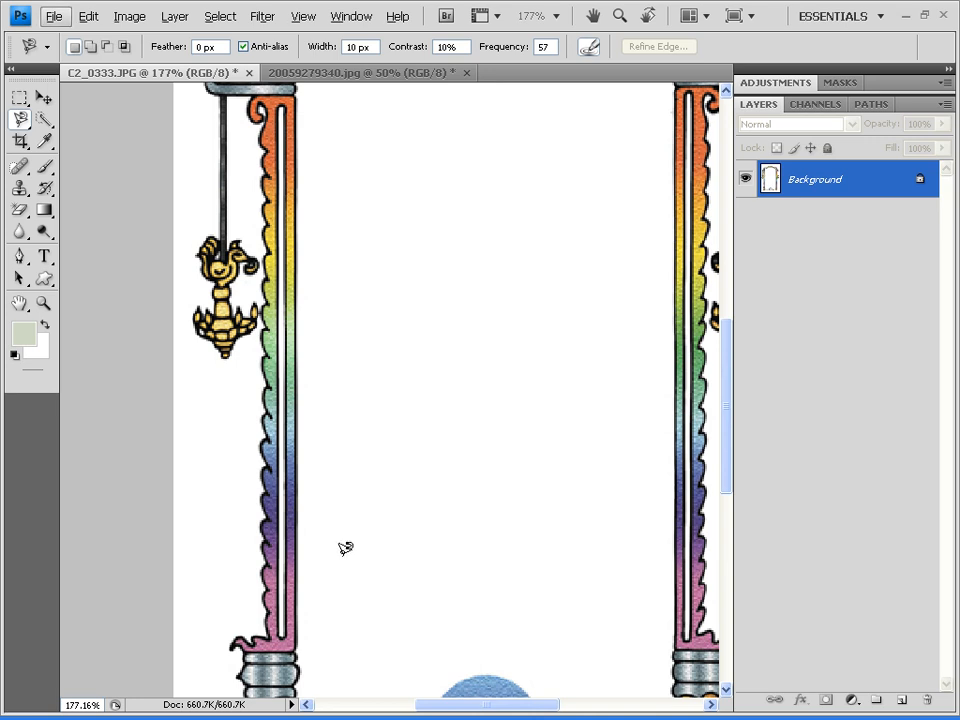
drag(367, 549, 331, 377)
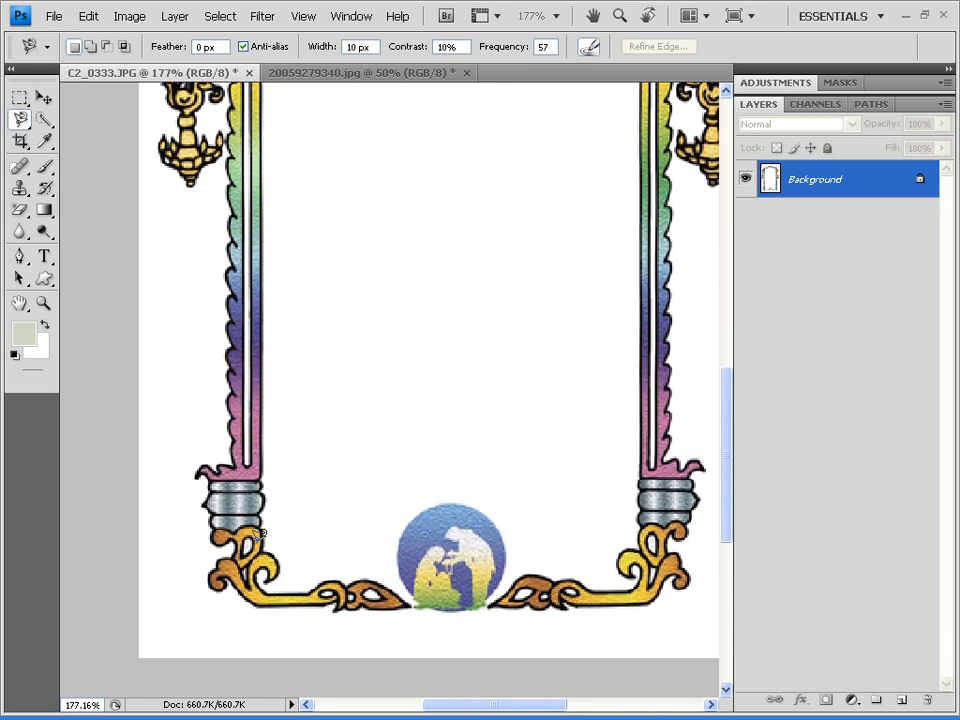
scroll(279, 531, up, 3)
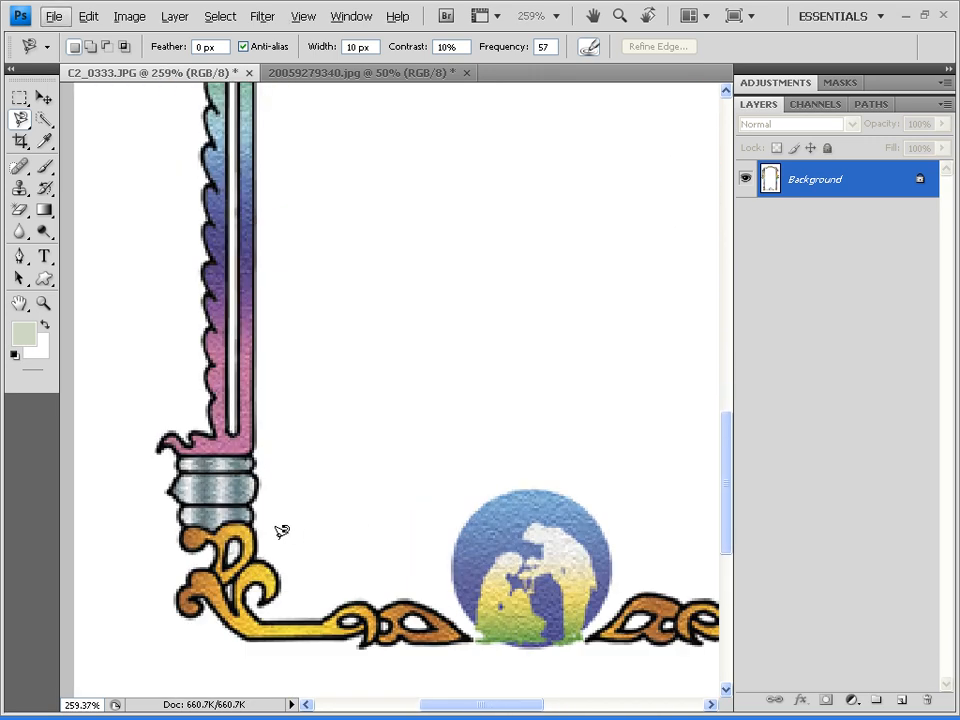
click(256, 556)
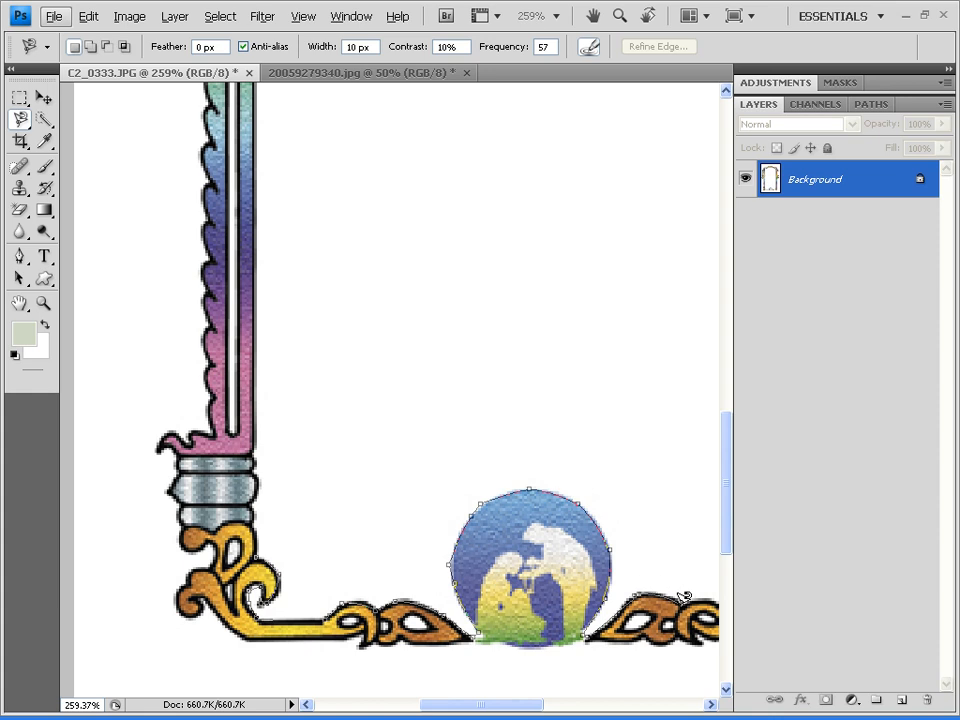
- Continue the Magnetic Lasso outline around the lower-right scroll and up the right pillar's inner edge, removing the stray anchor point
drag(607, 537, 253, 482)
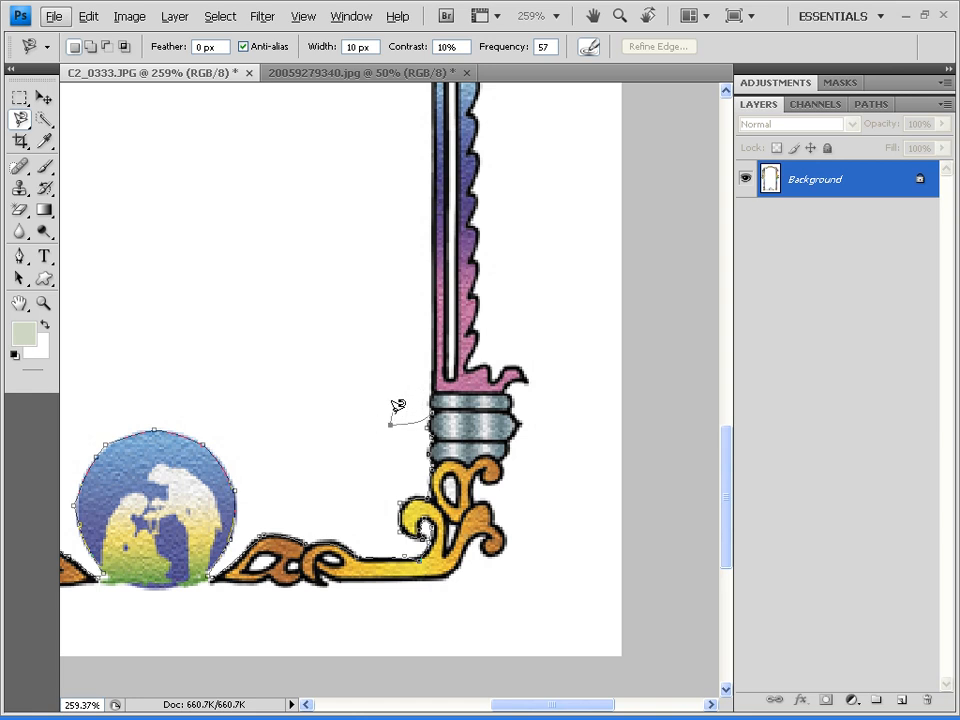
key(Delete)
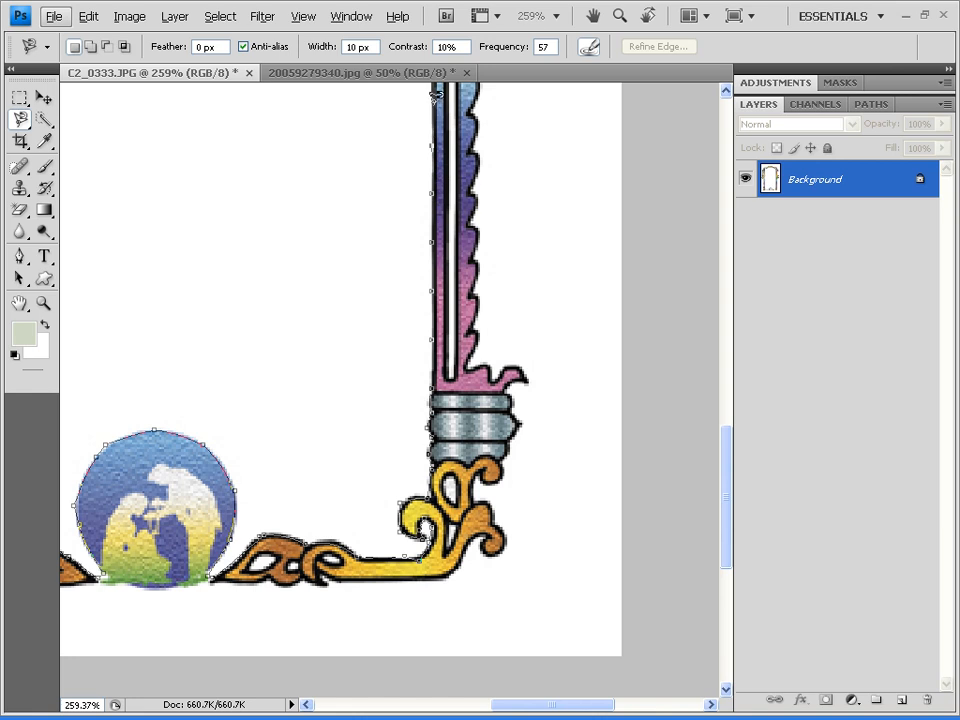
drag(402, 164, 418, 542)
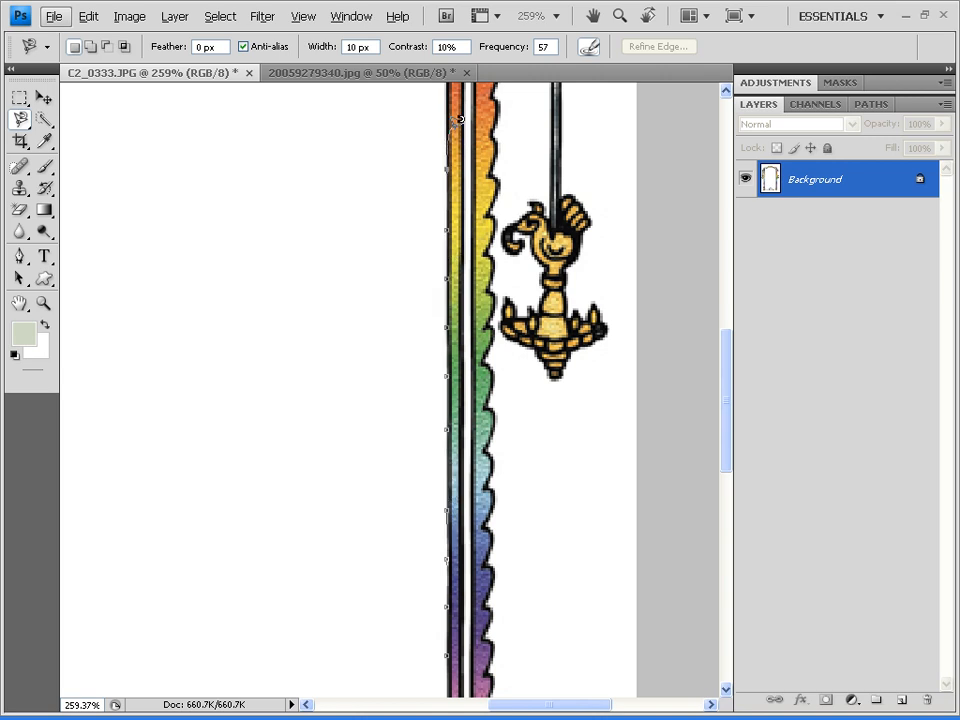
- Extend the outline around the upper-right ornaments, along the underside of the top arch and down to the left capital
drag(394, 287, 495, 489)
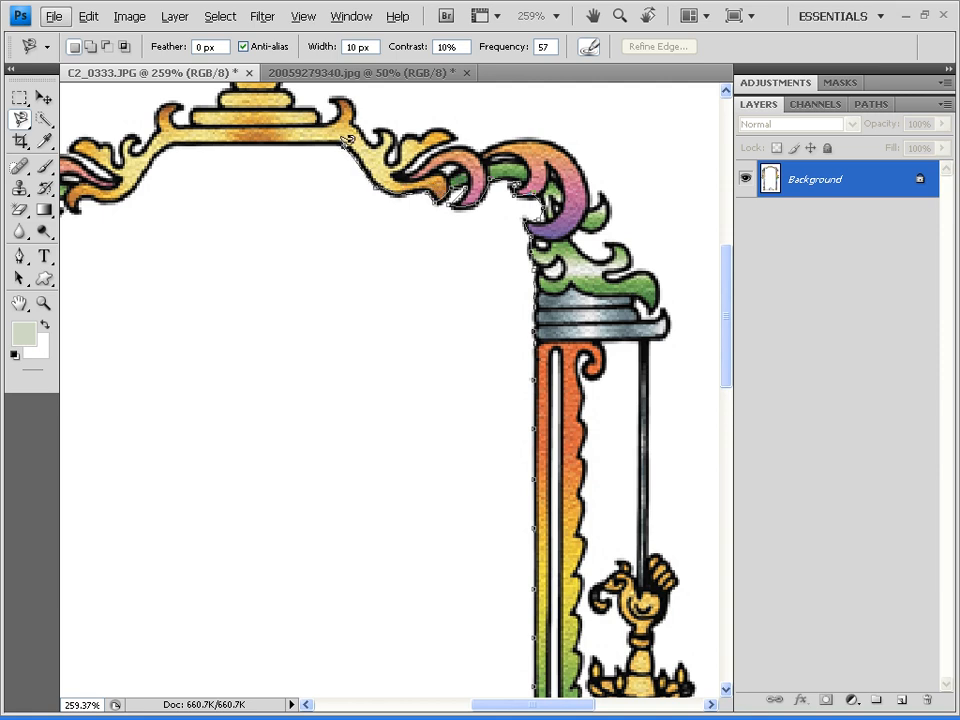
mouse_move(281, 223)
mouse_down()
mouse_move(435, 253)
mouse_move(403, 182)
mouse_up()
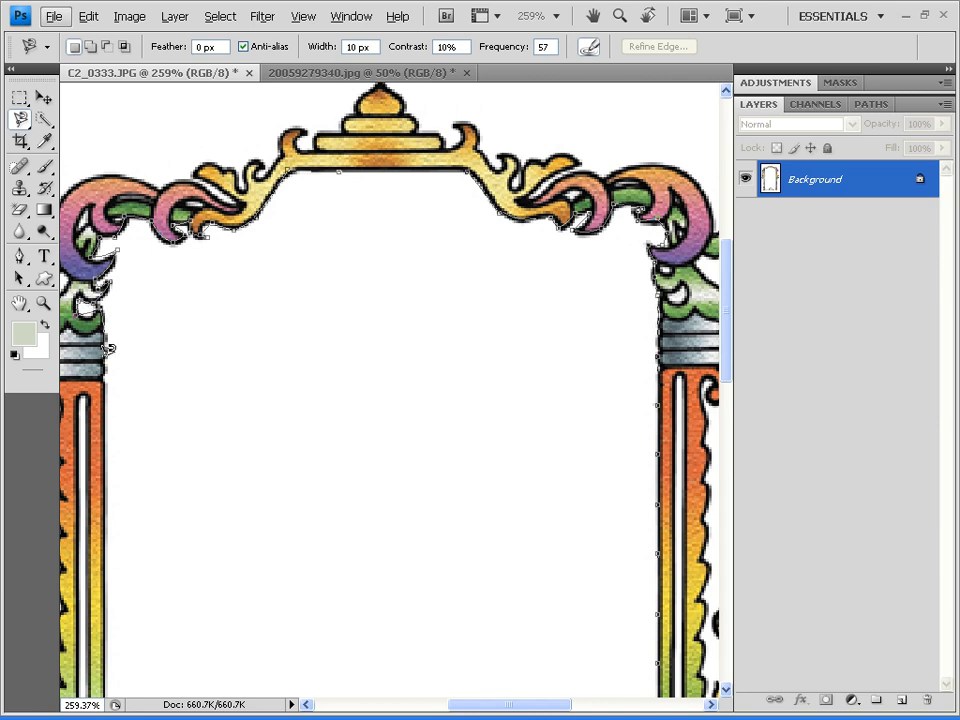
- Continue the Magnetic Lasso outline down the left pillar's inner edge, removing stray anchor points, and close the selection at the lower-left scroll
key(space)
drag(191, 444, 251, 227)
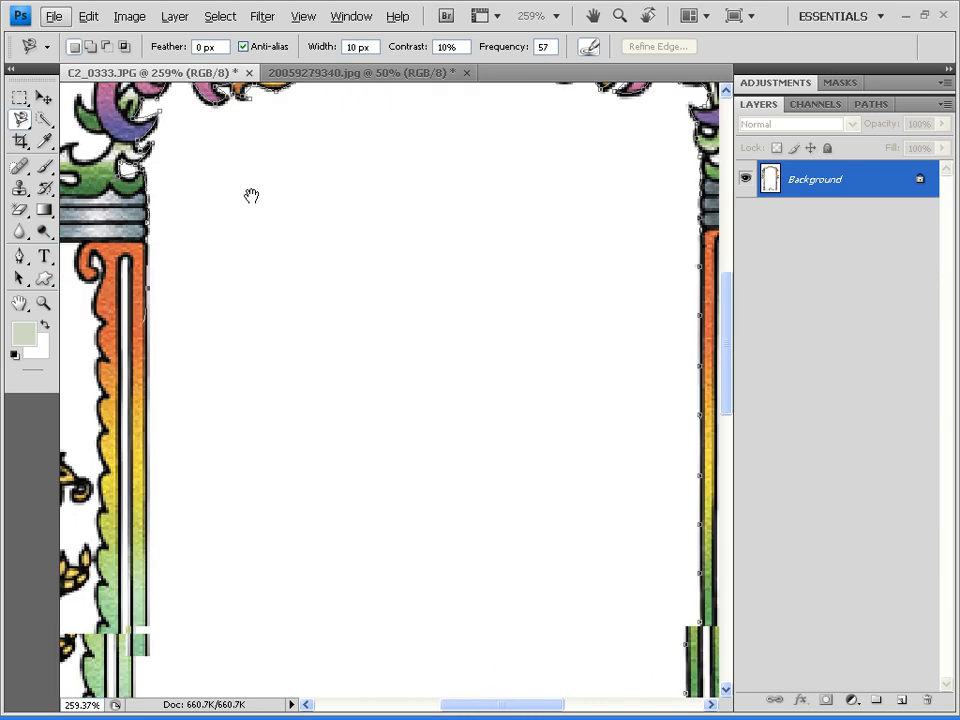
key(Delete)
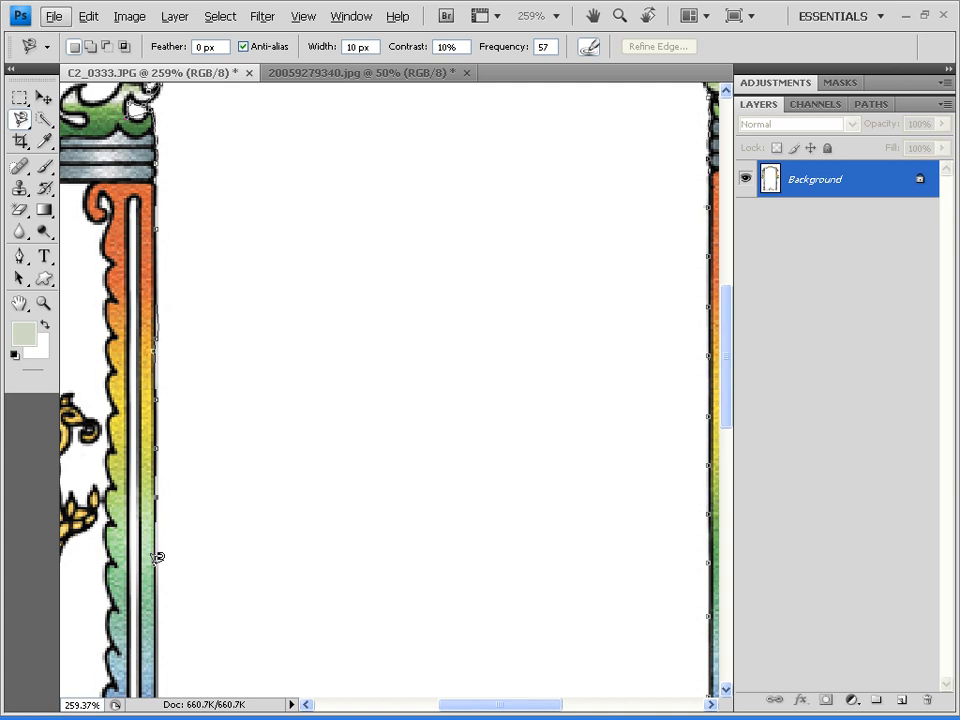
key(space)
drag(236, 527, 255, 184)
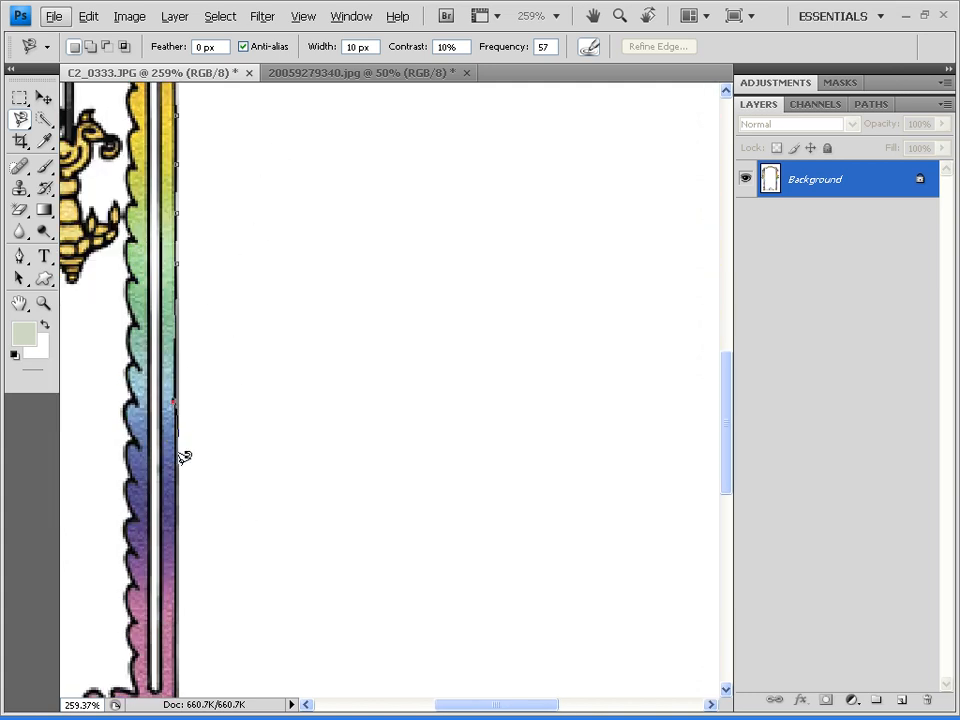
key(Delete)
key(space)
drag(219, 479, 235, 67)
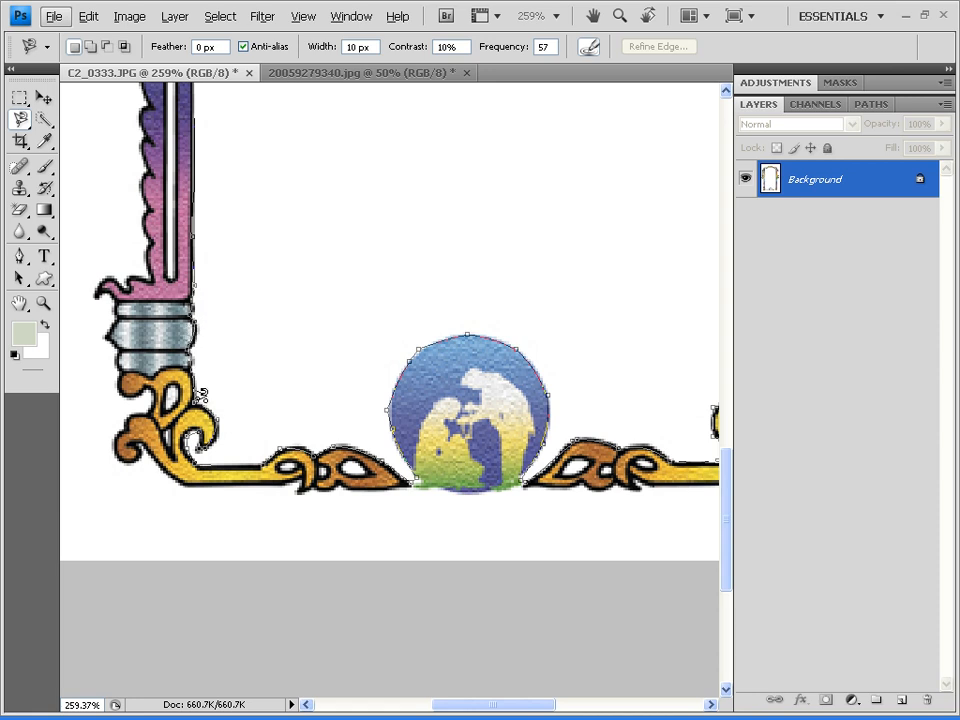
double_click(197, 397)
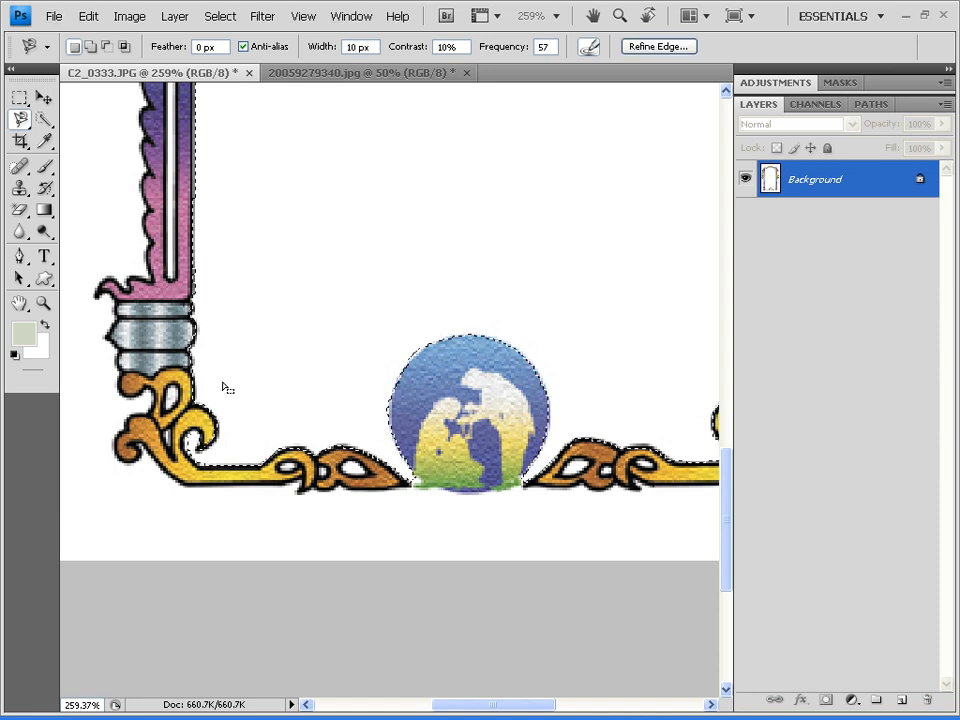
- Paint the whole selected area inside the frame pale grey-green with a soft 73 px brush
scroll(228, 384, down, 3)
scroll(220, 370, down, 4)
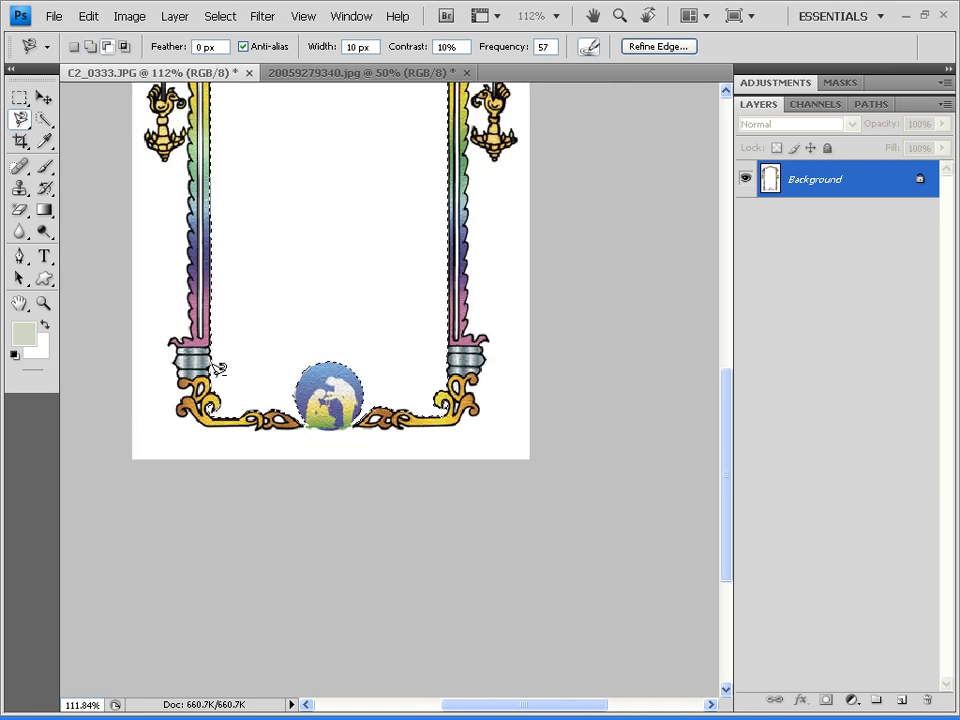
scroll(216, 369, up, 2)
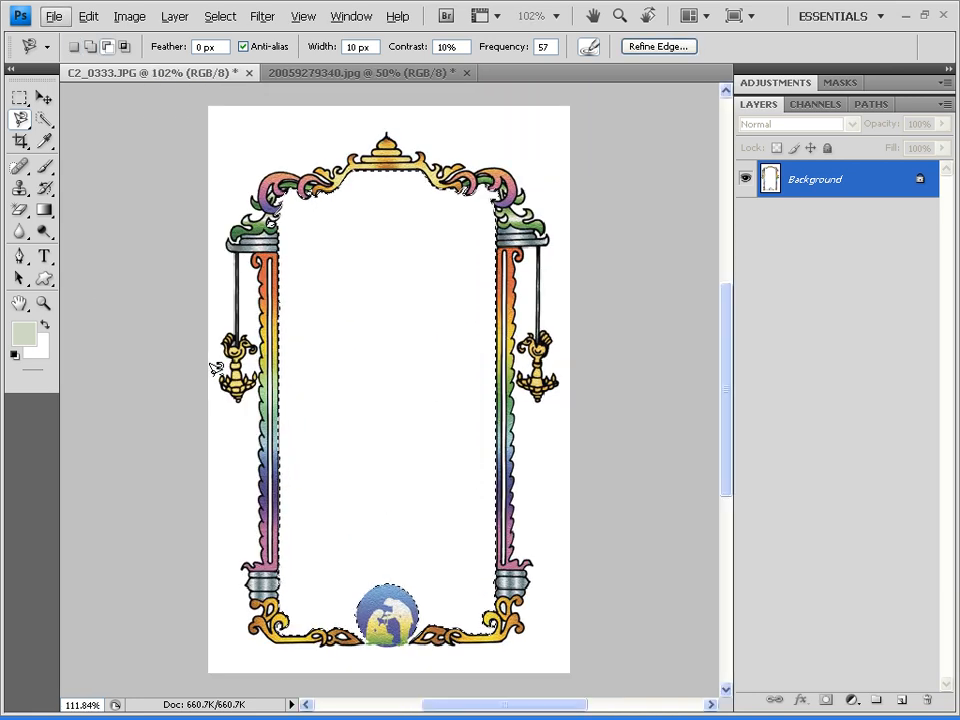
scroll(216, 369, up, 1)
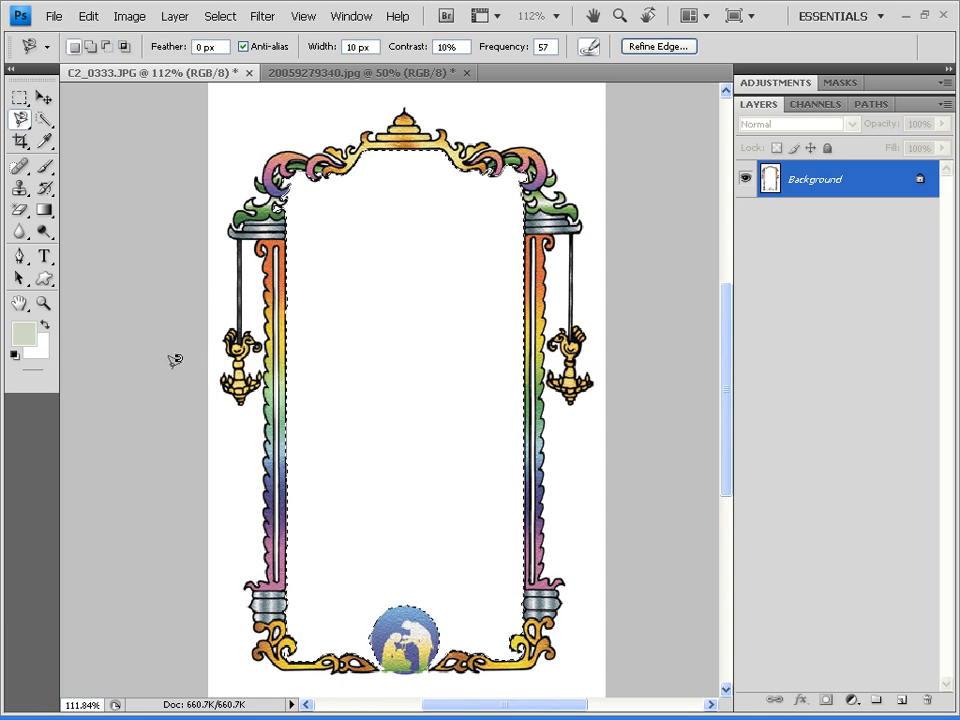
key(b)
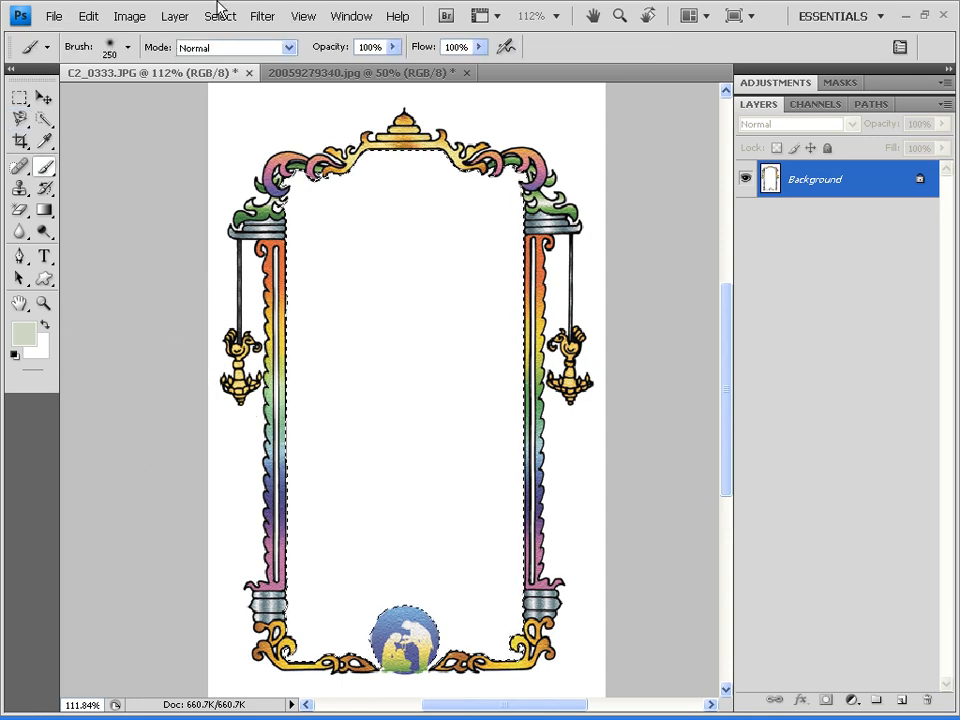
click(128, 47)
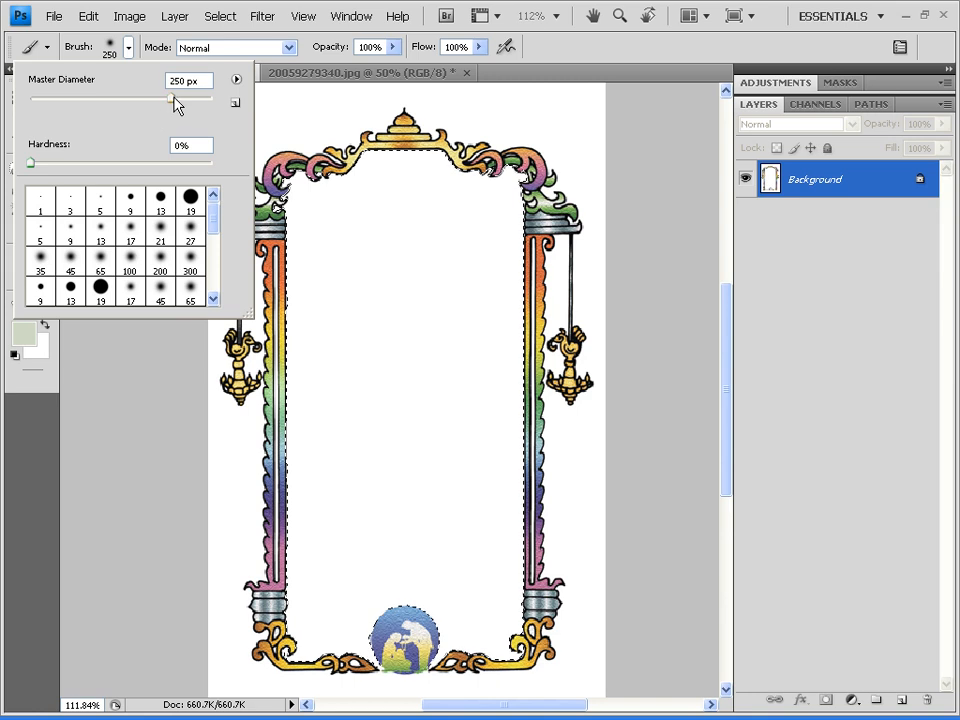
drag(71, 101, 96, 100)
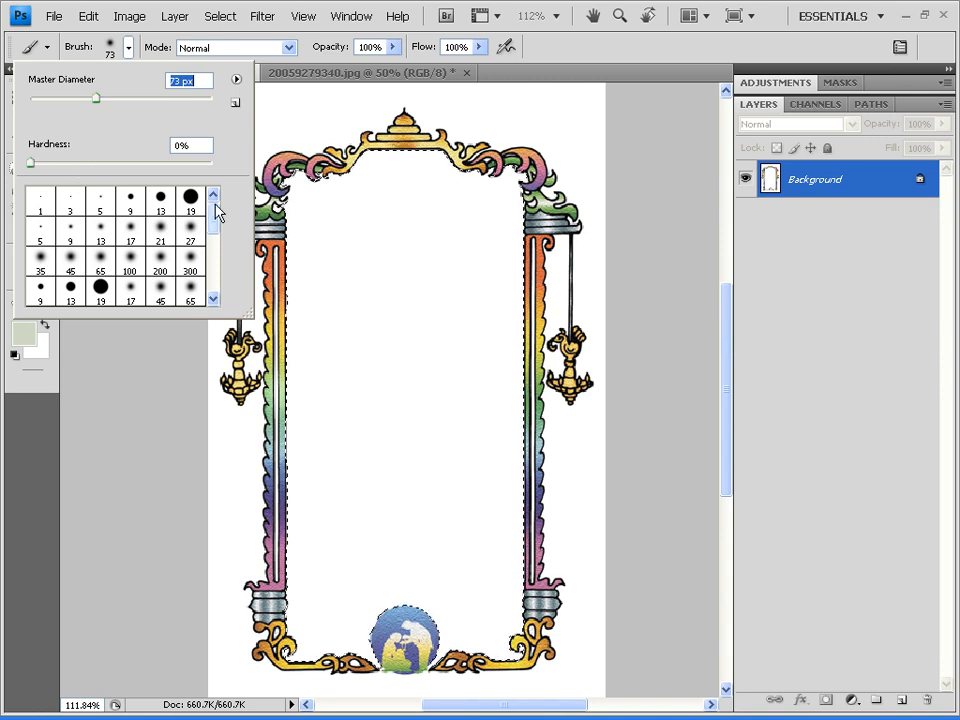
click(323, 232)
mouse_move(336, 224)
mouse_down()
mouse_move(411, 198)
mouse_move(427, 174)
mouse_move(412, 164)
mouse_move(350, 163)
mouse_move(304, 180)
mouse_move(292, 210)
mouse_move(315, 311)
mouse_move(281, 457)
mouse_move(302, 618)
mouse_move(325, 661)
mouse_move(362, 658)
mouse_move(386, 647)
mouse_move(362, 612)
mouse_move(379, 587)
mouse_move(436, 608)
mouse_move(454, 645)
mouse_move(446, 667)
mouse_move(499, 664)
mouse_move(516, 640)
mouse_move(506, 608)
mouse_move(465, 622)
mouse_move(478, 588)
mouse_move(507, 578)
mouse_move(505, 548)
mouse_move(426, 568)
mouse_move(327, 556)
mouse_move(304, 541)
mouse_move(492, 535)
mouse_move(497, 498)
mouse_move(409, 503)
mouse_move(304, 479)
mouse_move(497, 447)
mouse_move(507, 432)
mouse_move(517, 321)
mouse_move(505, 162)
mouse_move(402, 148)
mouse_move(478, 206)
mouse_move(428, 230)
mouse_move(363, 238)
mouse_move(299, 200)
mouse_move(332, 268)
mouse_move(392, 289)
mouse_move(488, 272)
mouse_move(457, 299)
mouse_move(472, 387)
mouse_move(428, 436)
mouse_move(306, 419)
mouse_move(436, 397)
mouse_move(457, 371)
mouse_move(296, 381)
mouse_move(369, 326)
mouse_move(420, 357)
mouse_move(395, 303)
mouse_up()
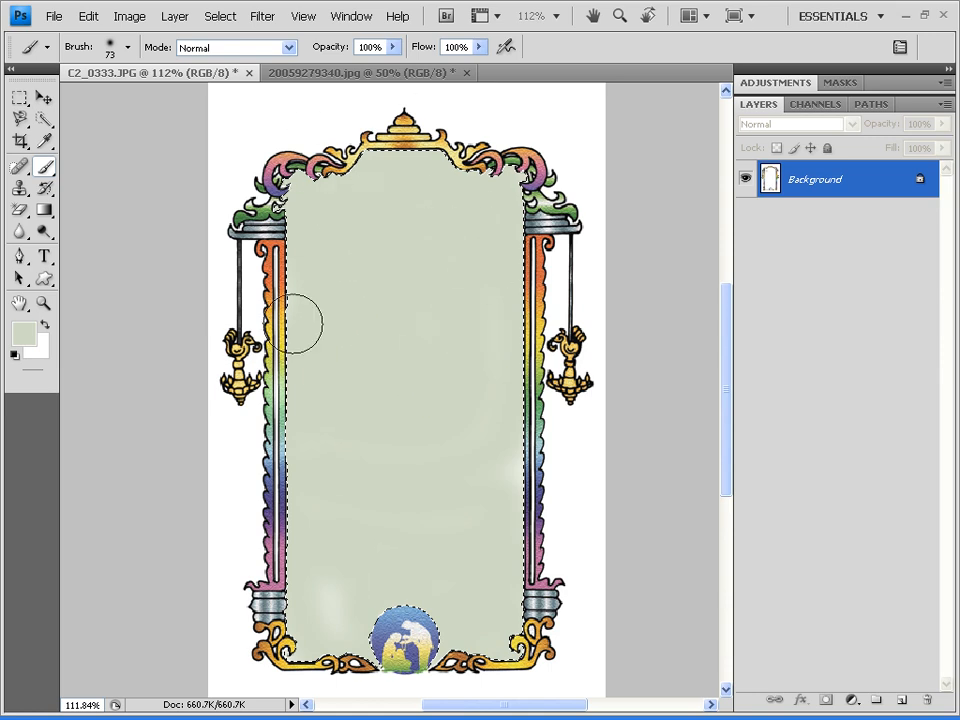
mouse_move(316, 612)
mouse_down()
mouse_move(333, 585)
mouse_move(504, 617)
mouse_move(512, 281)
mouse_up()
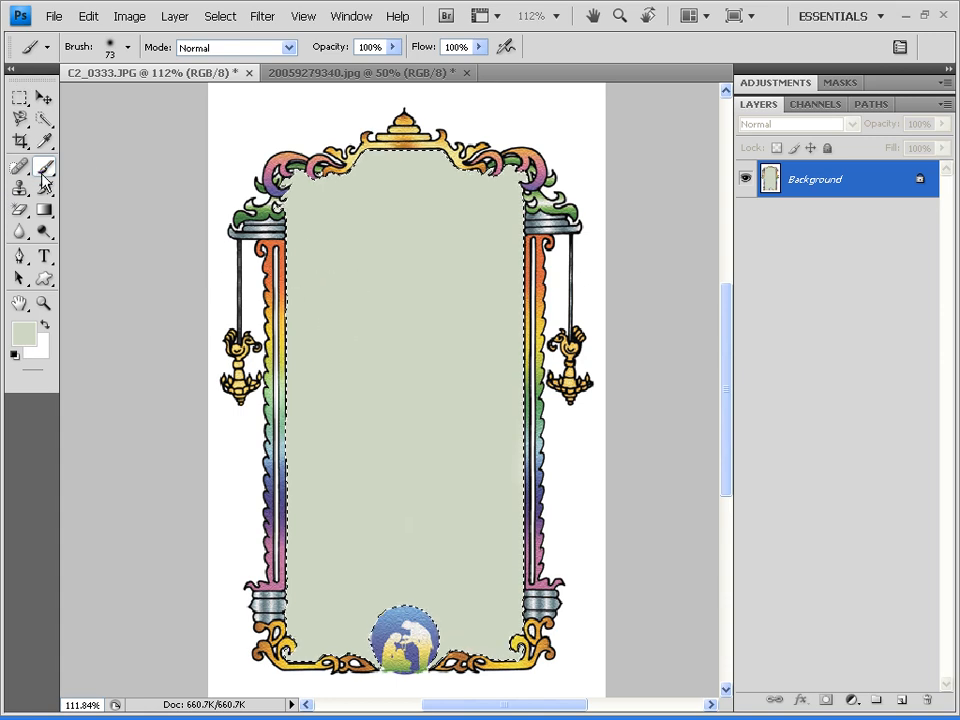
- Place four colour samplers on the left pillar, right chandelier, upper-left pink scroll and yellow ornament right of the arch, and try adding a fifth
click(48, 144)
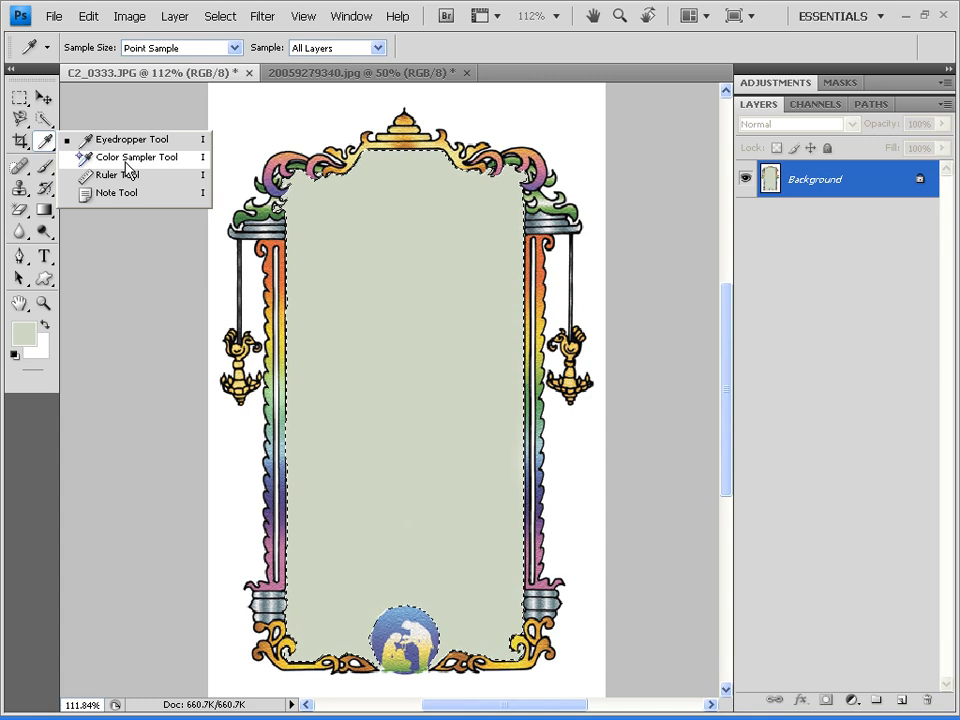
click(127, 160)
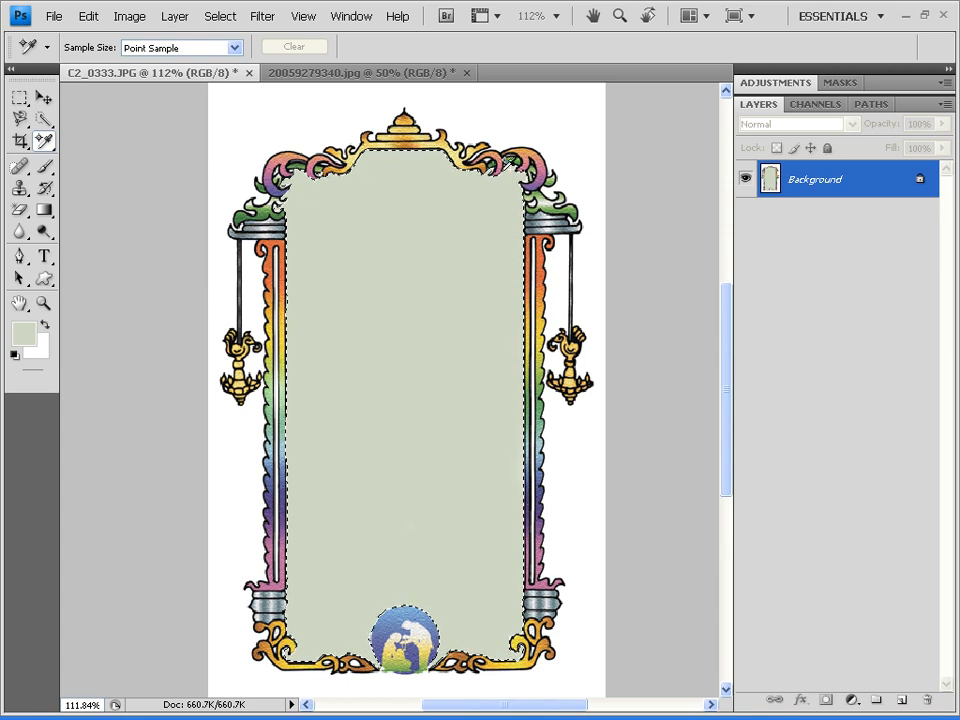
click(522, 160)
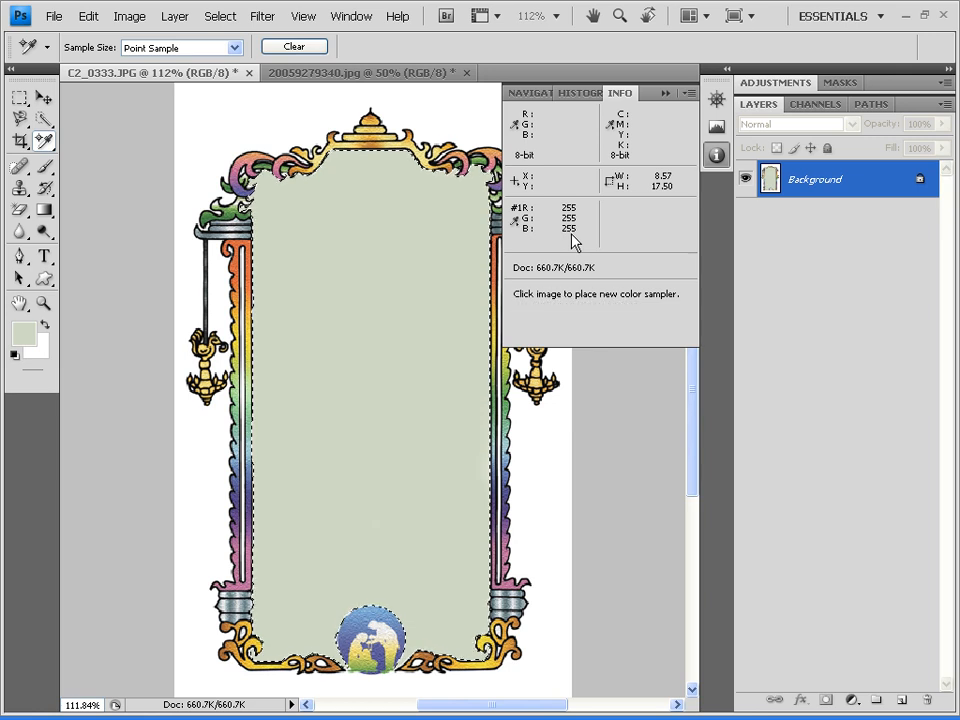
key(ctrl+z)
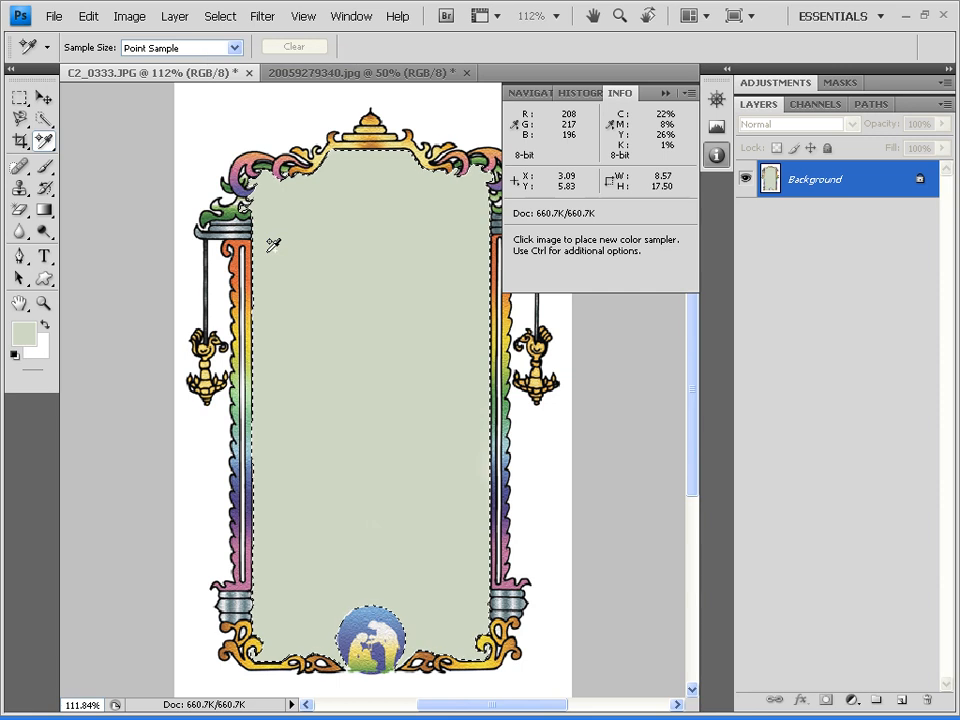
click(248, 360)
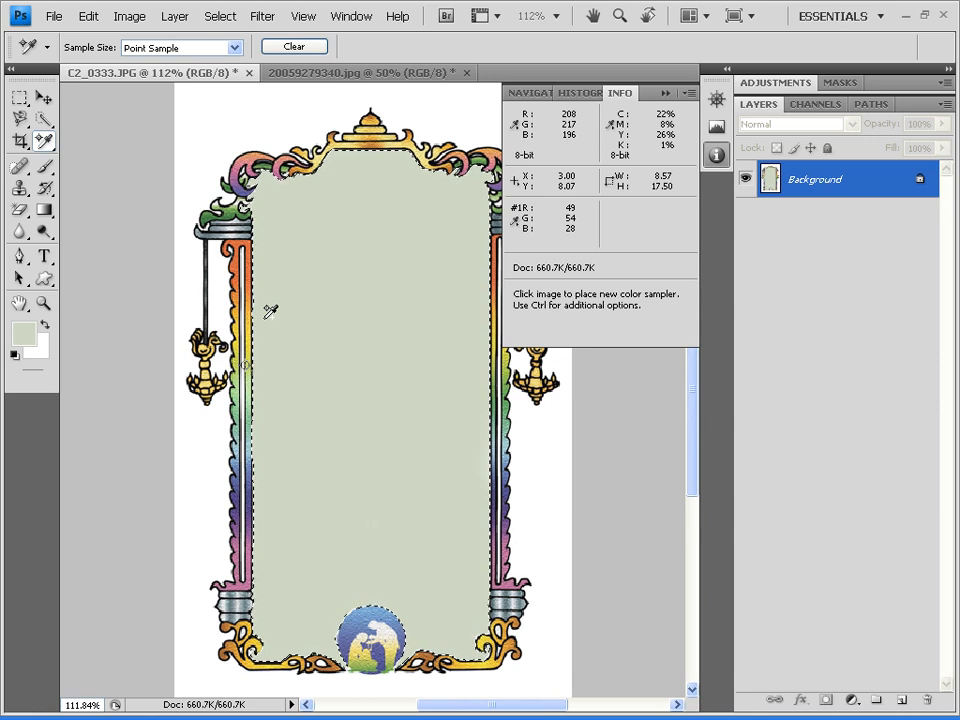
click(541, 376)
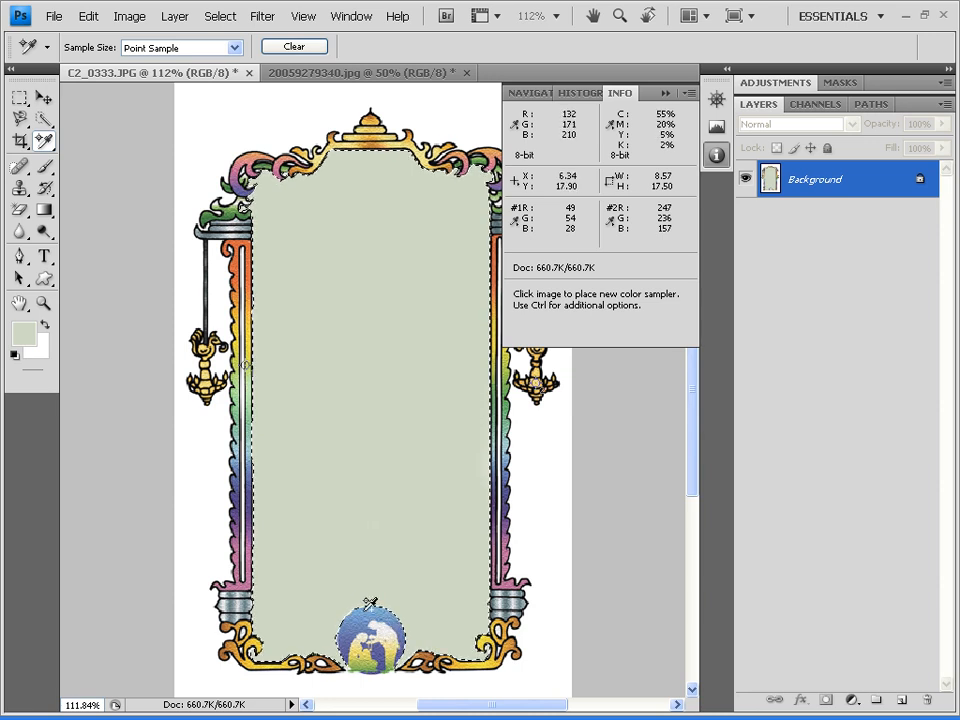
click(283, 157)
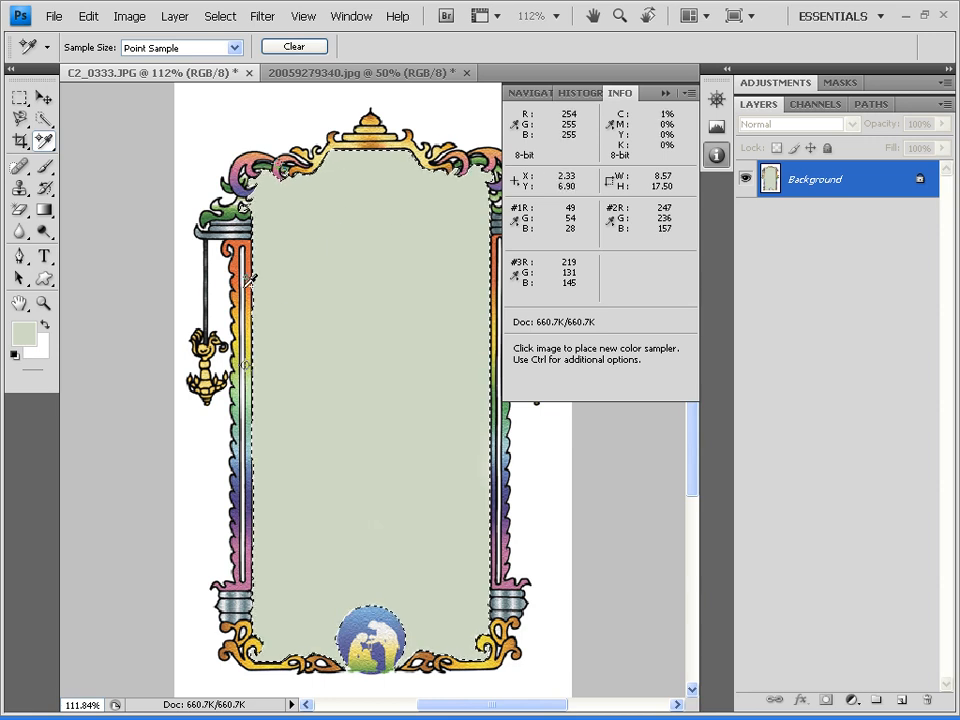
click(440, 147)
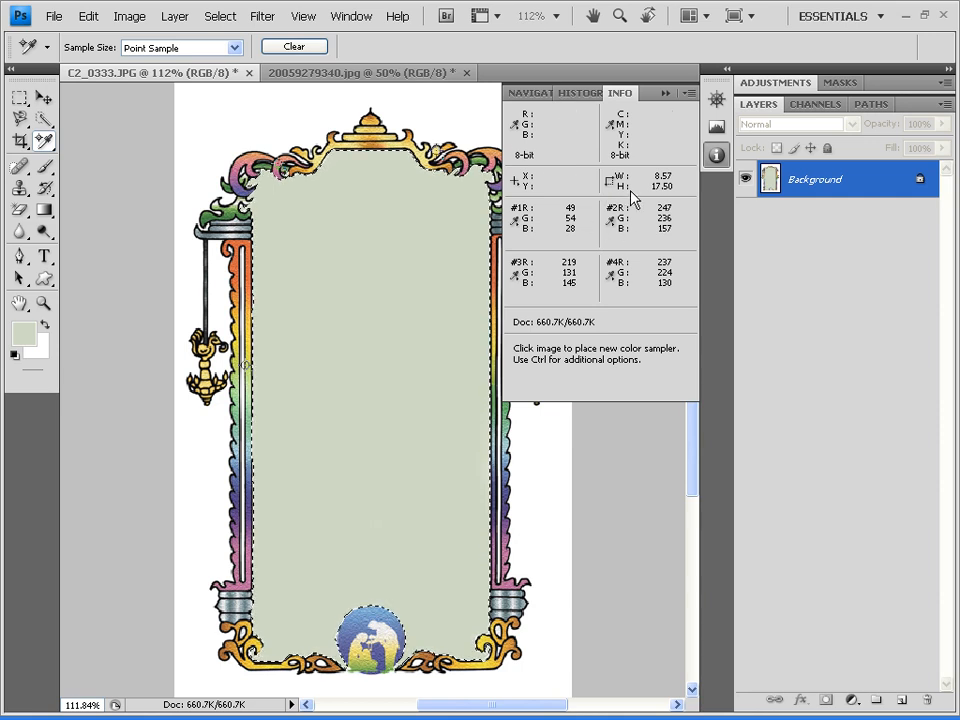
click(422, 293)
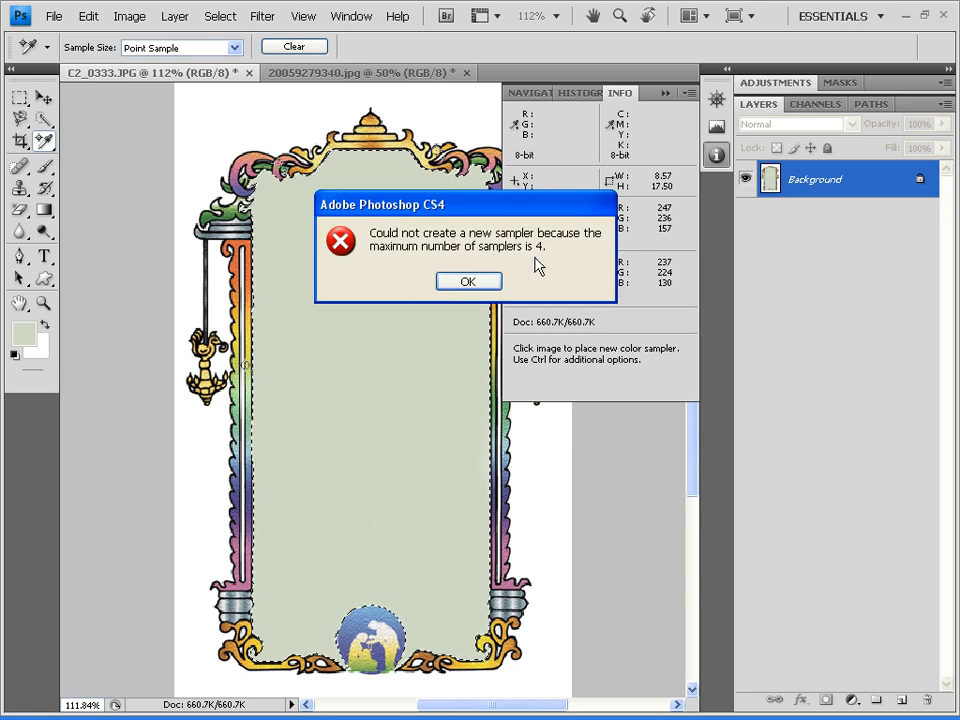
key(Return)
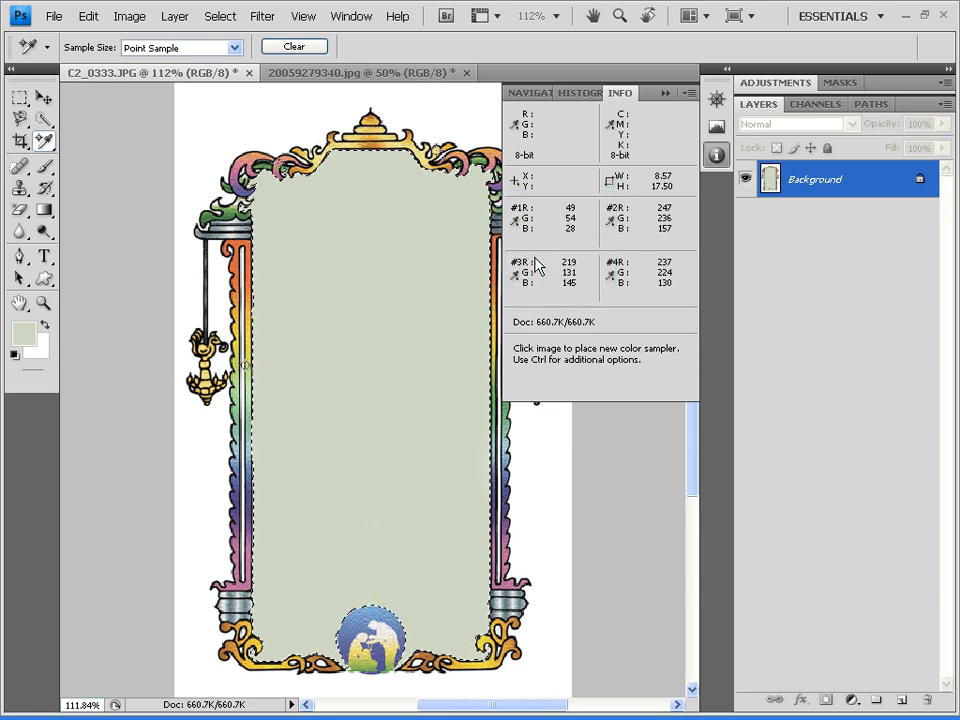
- Set the foreground colour to the first sampler's RGB values: R 49, G 54, B 28
click(24, 334)
drag(535, 340, 607, 356)
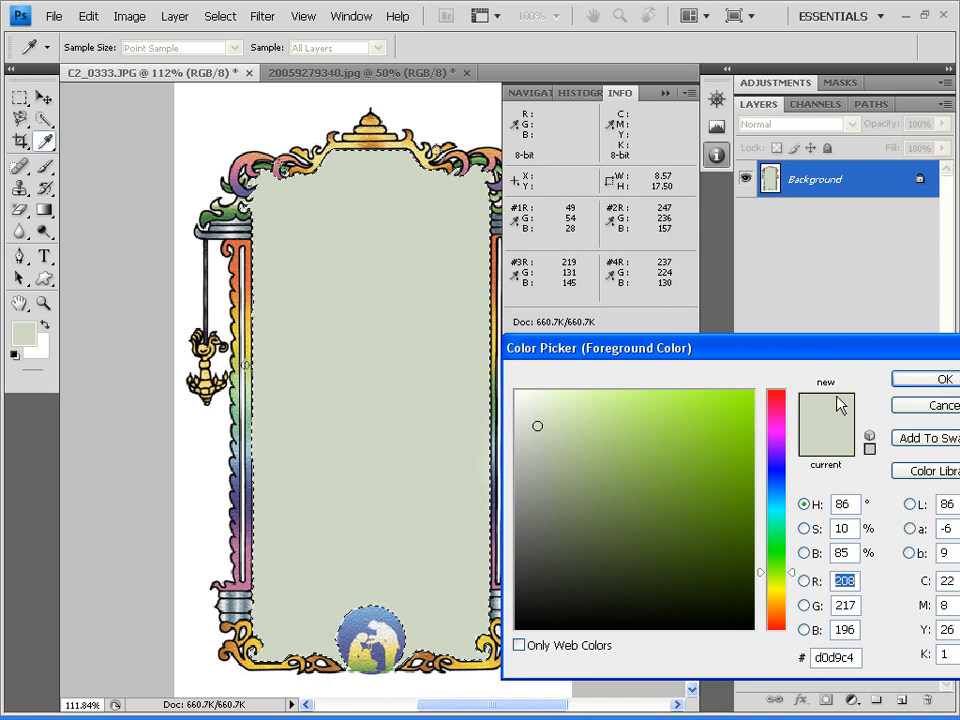
drag(836, 352, 796, 334)
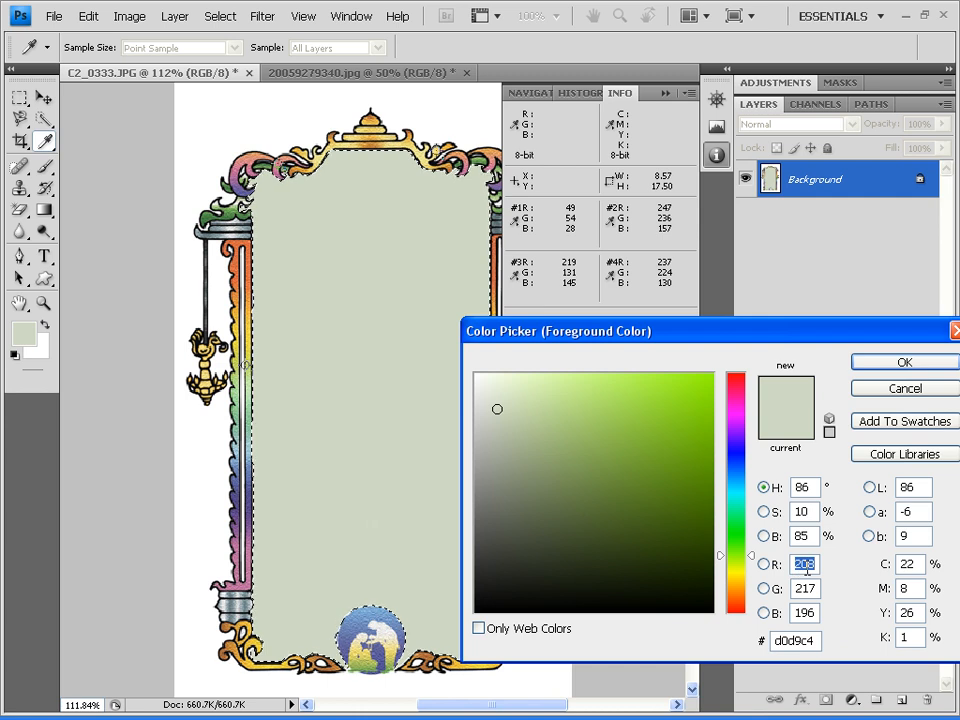
key(BackSpace)
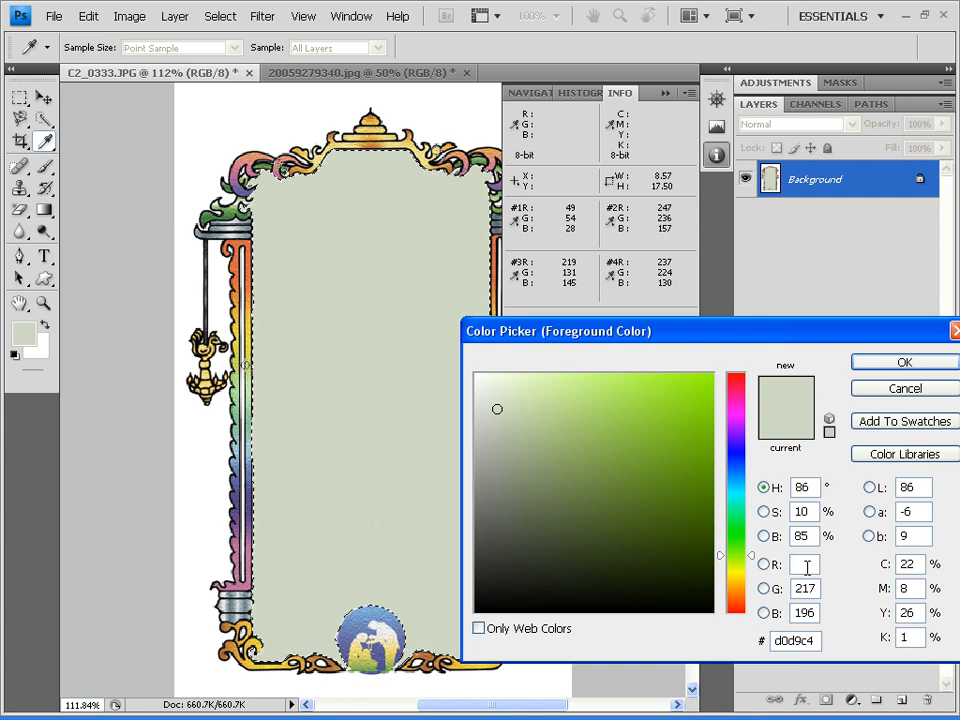
text(49)
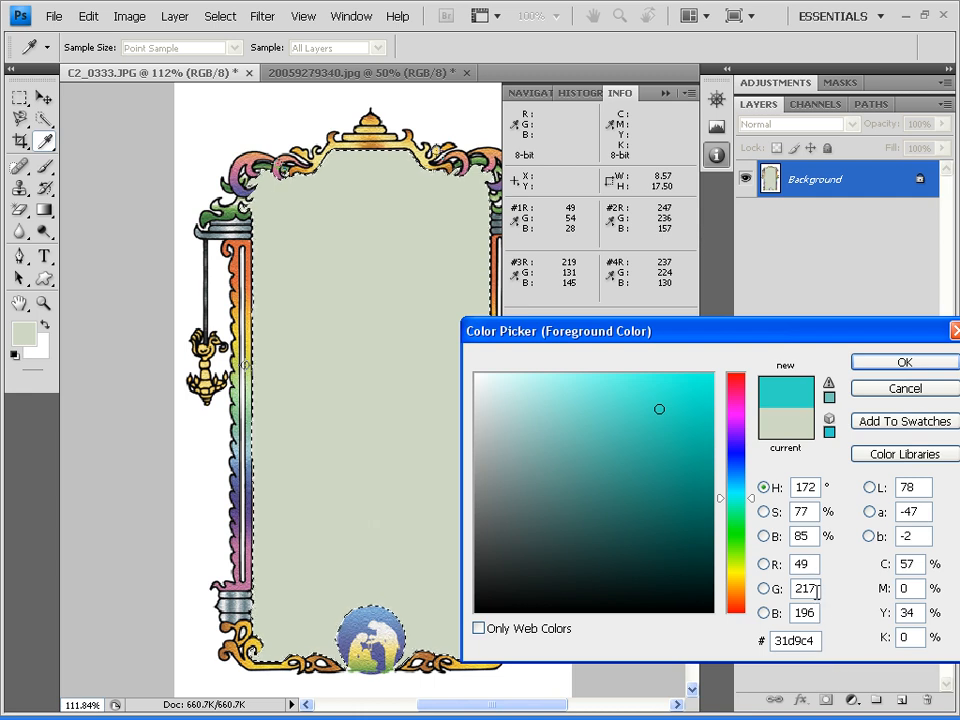
key(Tab)
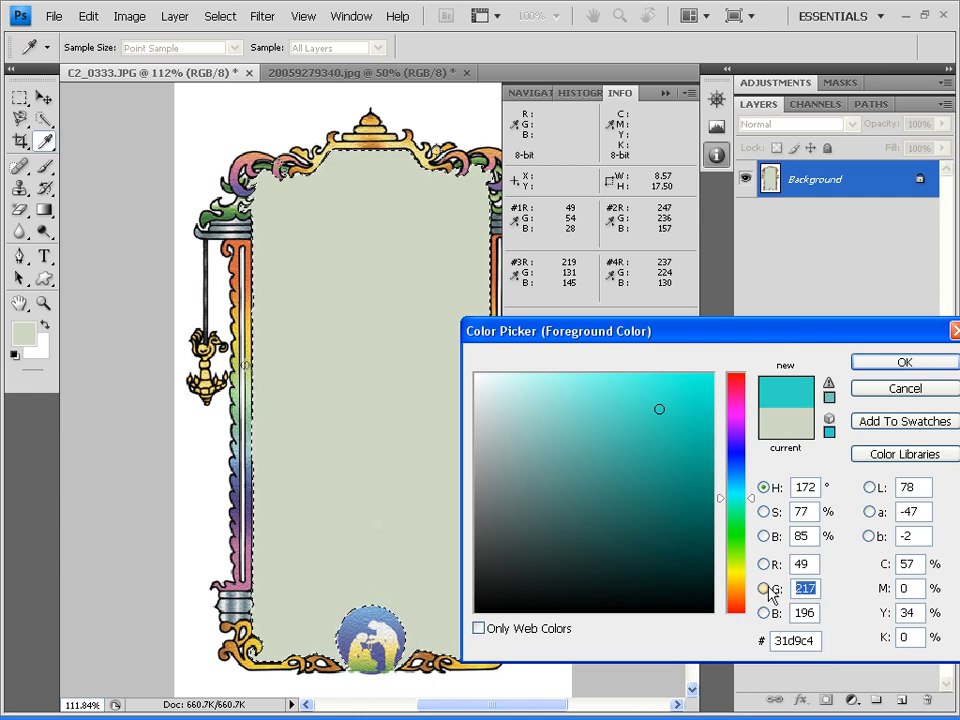
text(54)
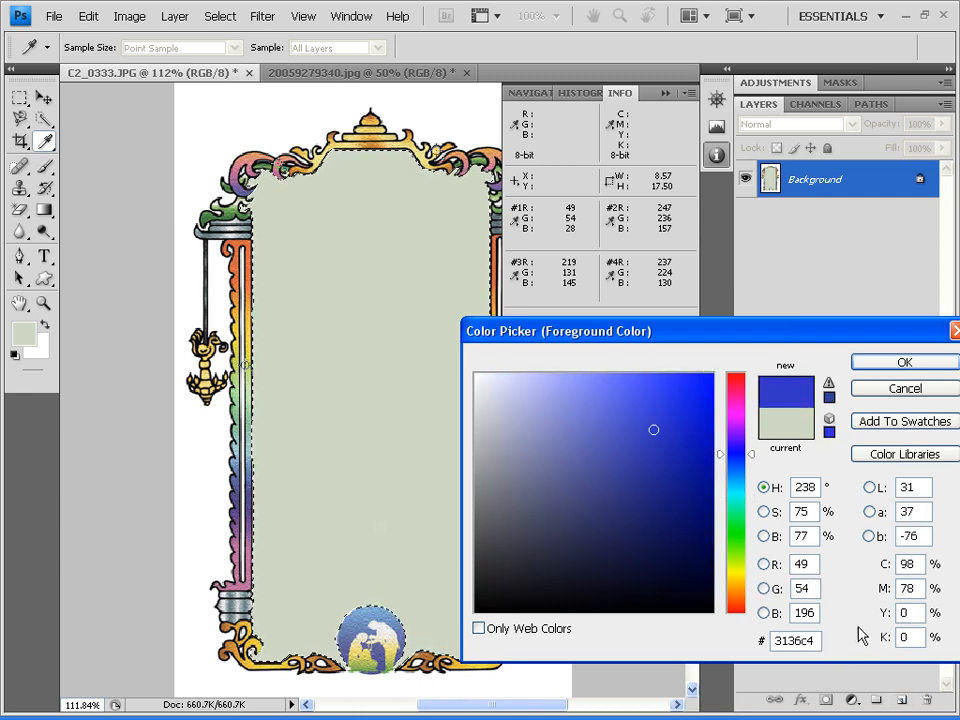
key(Tab)
text(28)
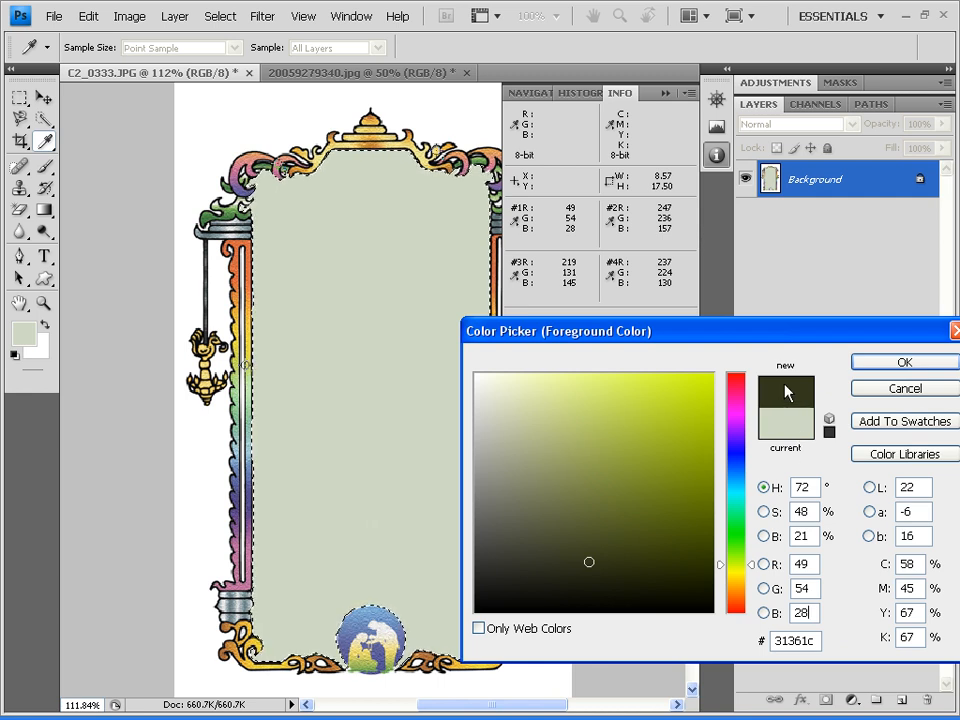
click(898, 365)
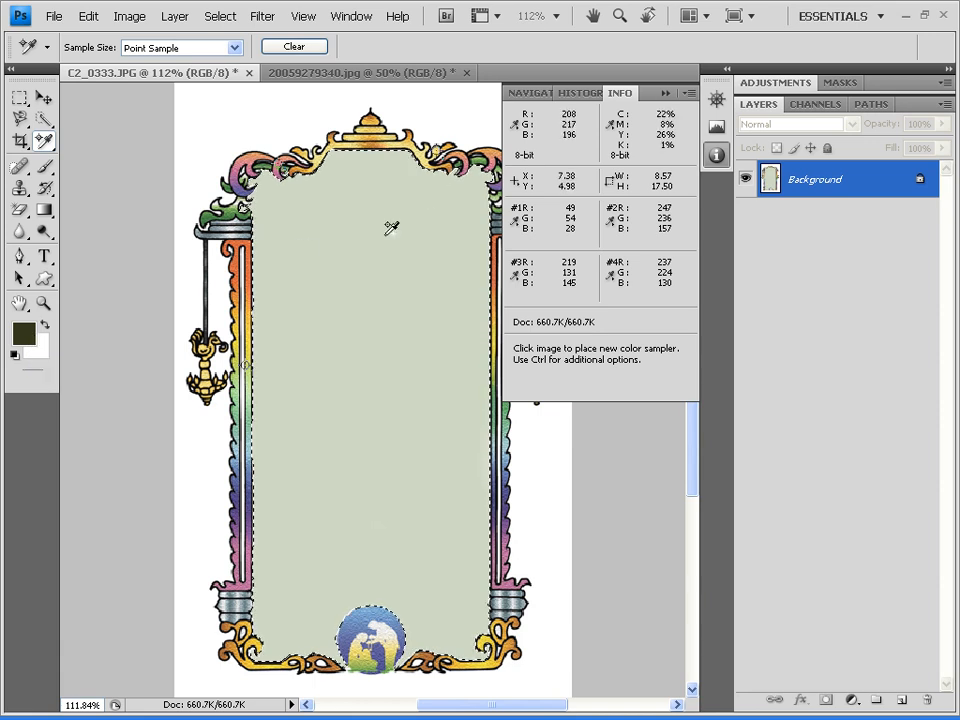
- Set the foreground colour to R 247, G 224, B 130
click(24, 333)
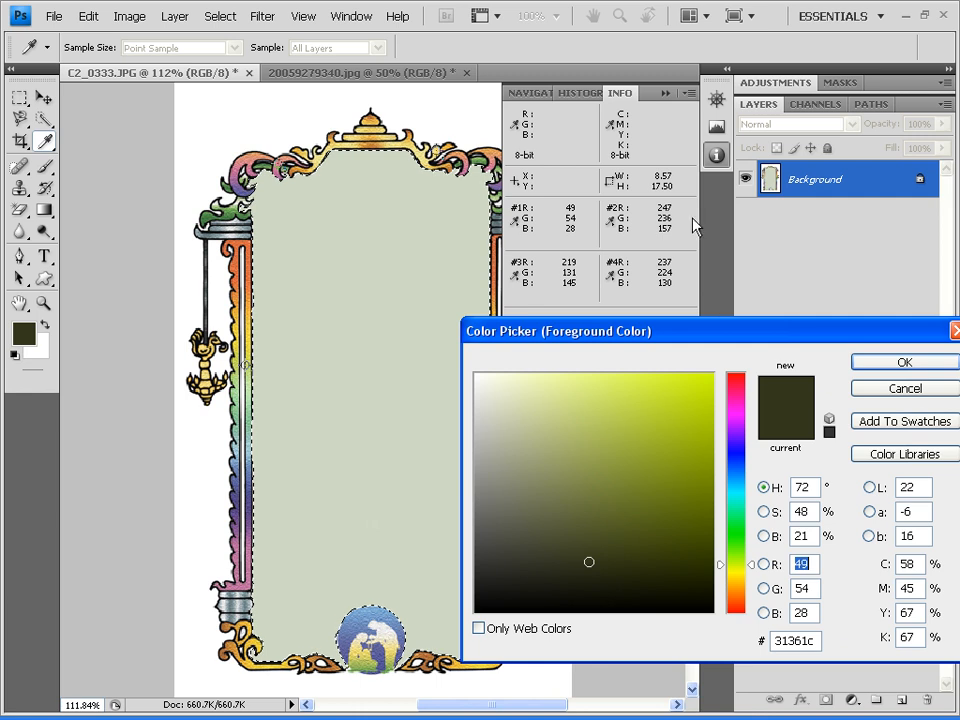
text(247)
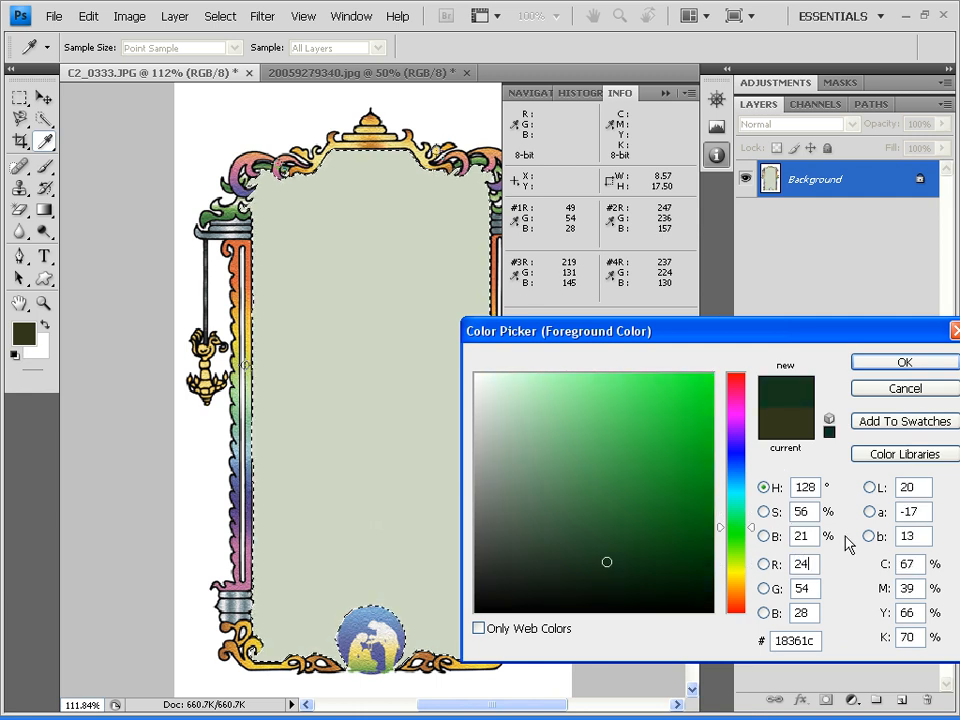
double_click(811, 589)
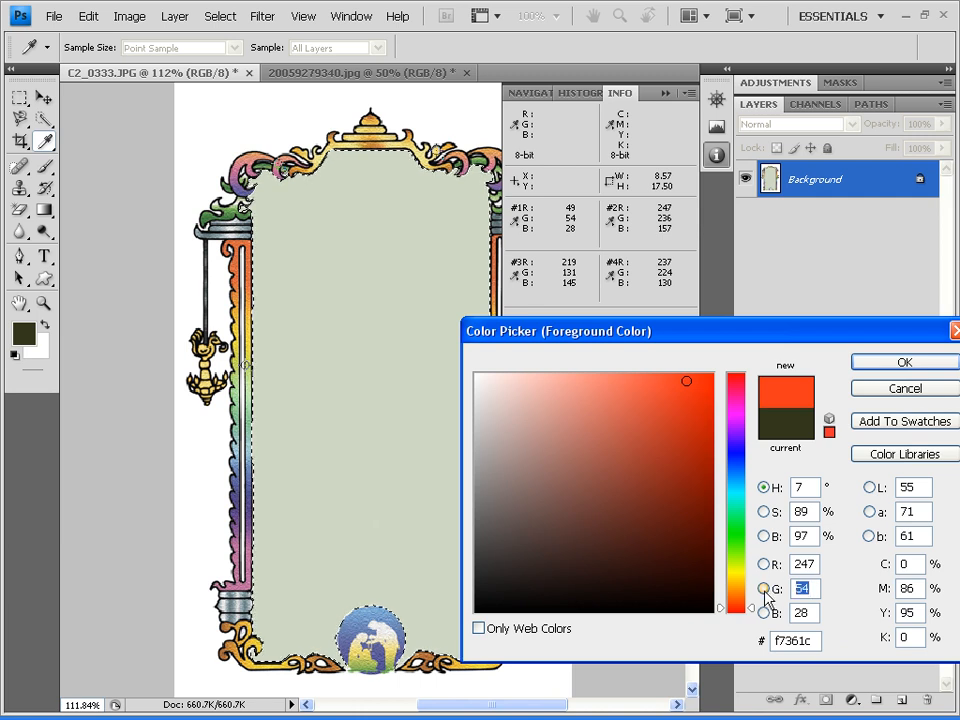
text(224)
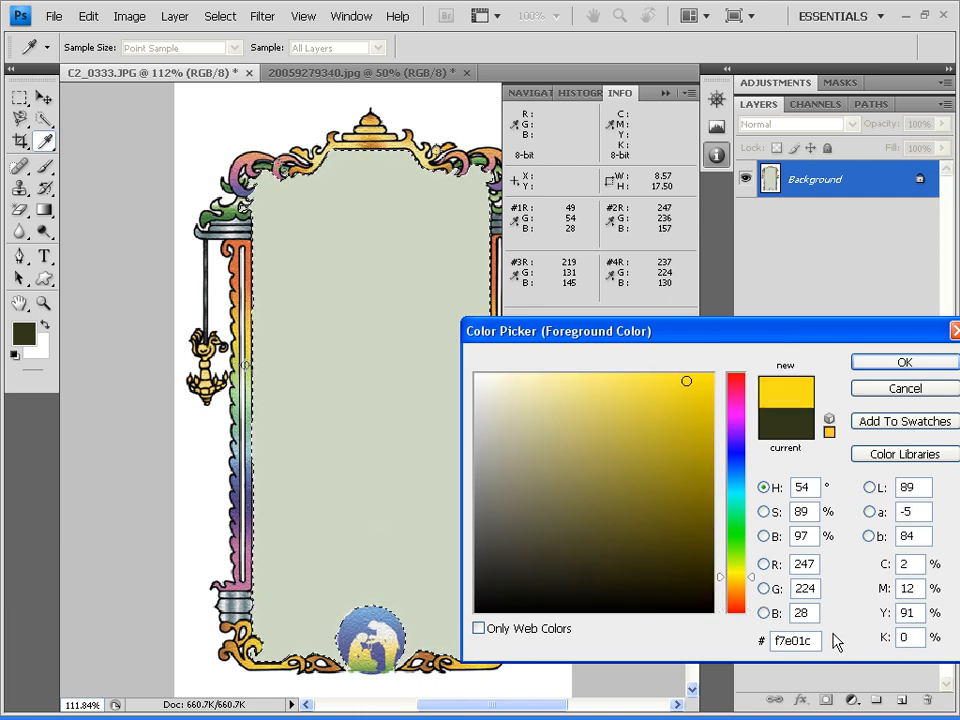
double_click(814, 613)
text(130)
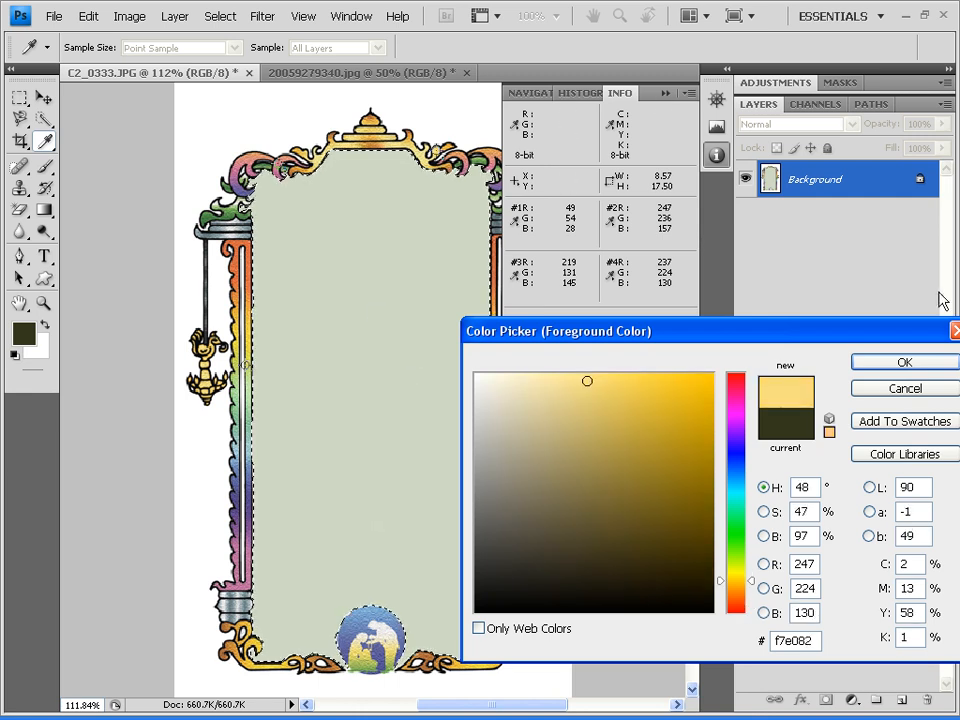
click(903, 360)
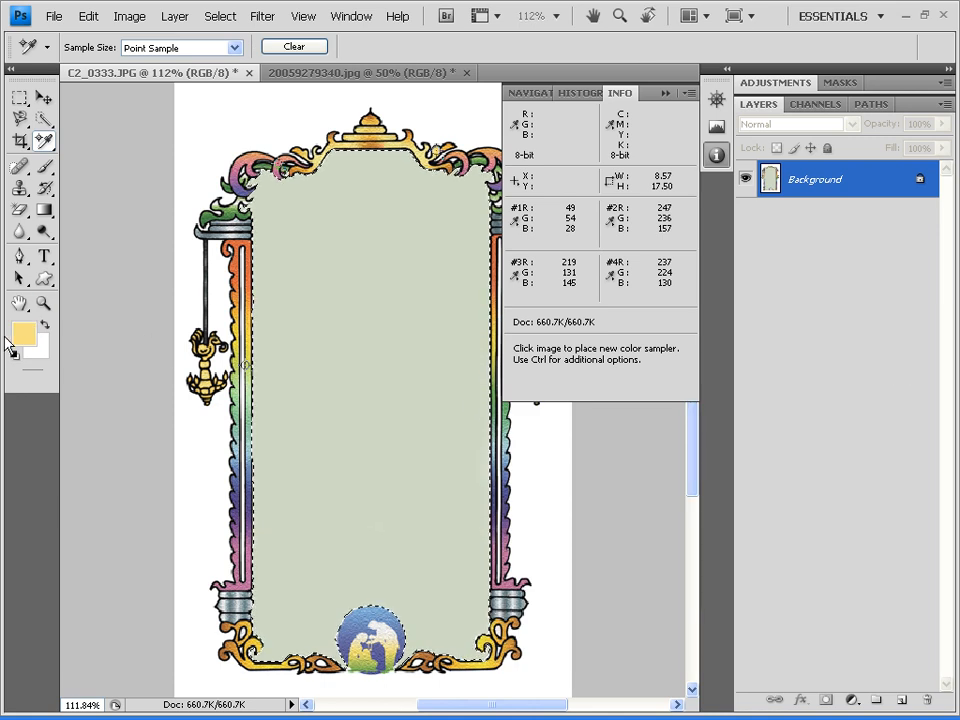
- Paint the whole selected area inside the frame golden yellow with the soft 73 px brush
key(b)
mouse_move(212, 313)
mouse_down()
mouse_move(285, 257)
mouse_move(266, 214)
mouse_move(336, 182)
mouse_move(256, 210)
mouse_move(249, 390)
mouse_move(270, 583)
mouse_move(317, 637)
mouse_move(292, 600)
mouse_up()
mouse_move(434, 684)
mouse_down()
mouse_move(481, 657)
mouse_move(443, 627)
mouse_move(492, 591)
mouse_move(475, 453)
mouse_move(509, 182)
mouse_move(456, 196)
mouse_move(460, 173)
mouse_move(339, 145)
mouse_move(372, 174)
mouse_move(370, 212)
mouse_move(383, 244)
mouse_move(194, 240)
mouse_move(290, 321)
mouse_move(245, 275)
mouse_move(386, 229)
mouse_move(373, 365)
mouse_move(492, 513)
mouse_move(466, 466)
mouse_move(567, 487)
mouse_move(394, 396)
mouse_move(289, 490)
mouse_move(336, 526)
mouse_move(202, 572)
mouse_move(305, 604)
mouse_move(419, 590)
mouse_move(351, 539)
mouse_move(405, 496)
mouse_move(425, 325)
mouse_move(341, 129)
mouse_up()
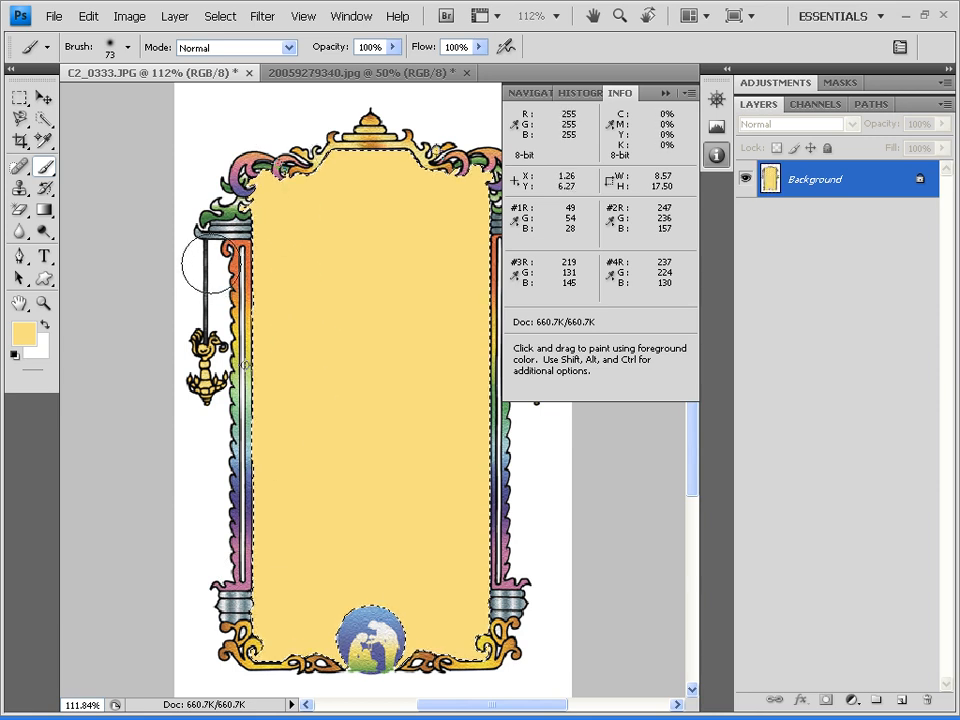
- Set the foreground colour to the third sampler's values, R 219, G 131, B 145, and paint the selected inner area pink
click(23, 333)
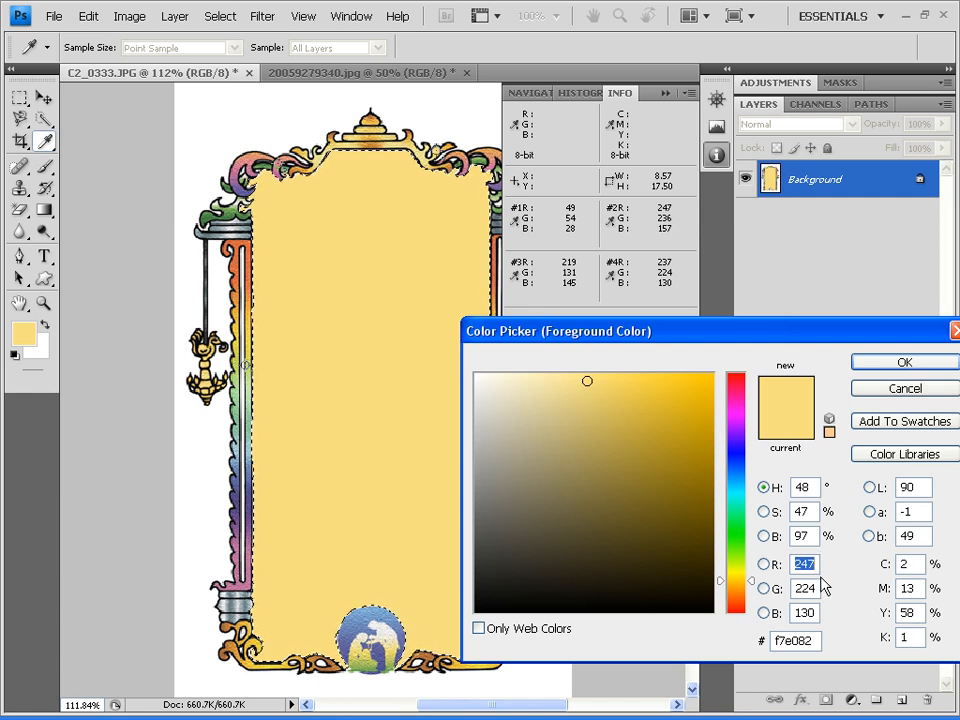
text(219)
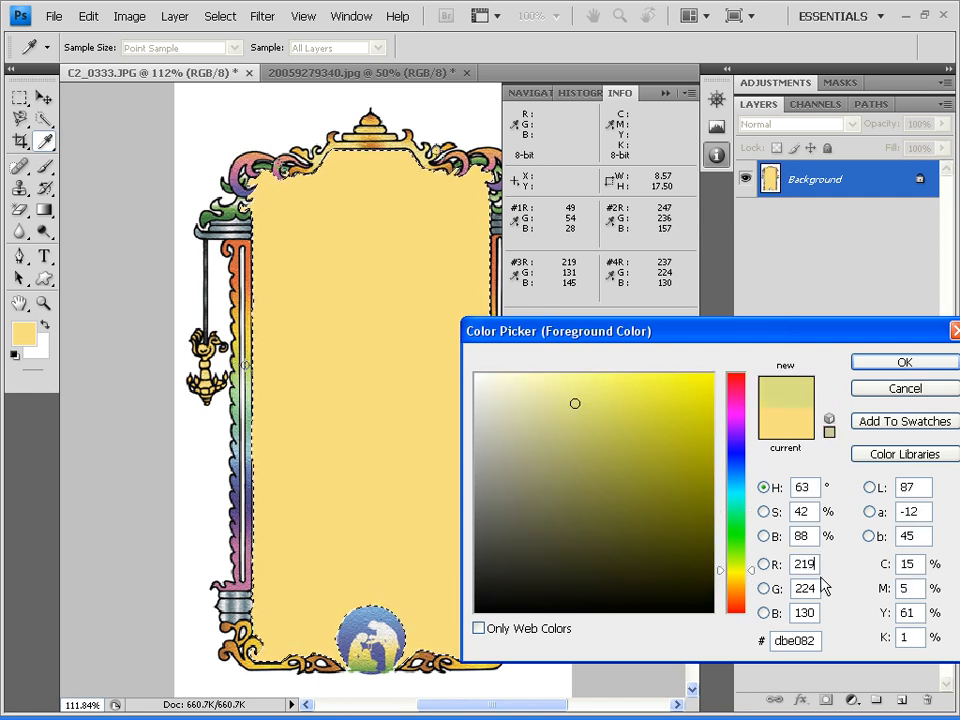
drag(817, 590, 760, 592)
text(131)
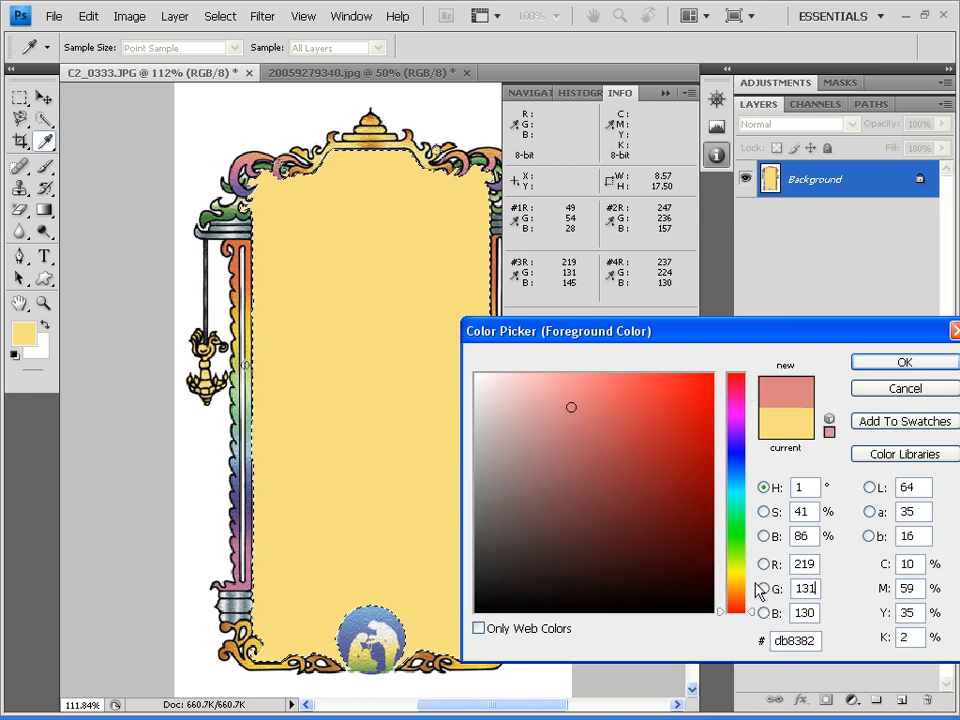
drag(814, 612, 788, 612)
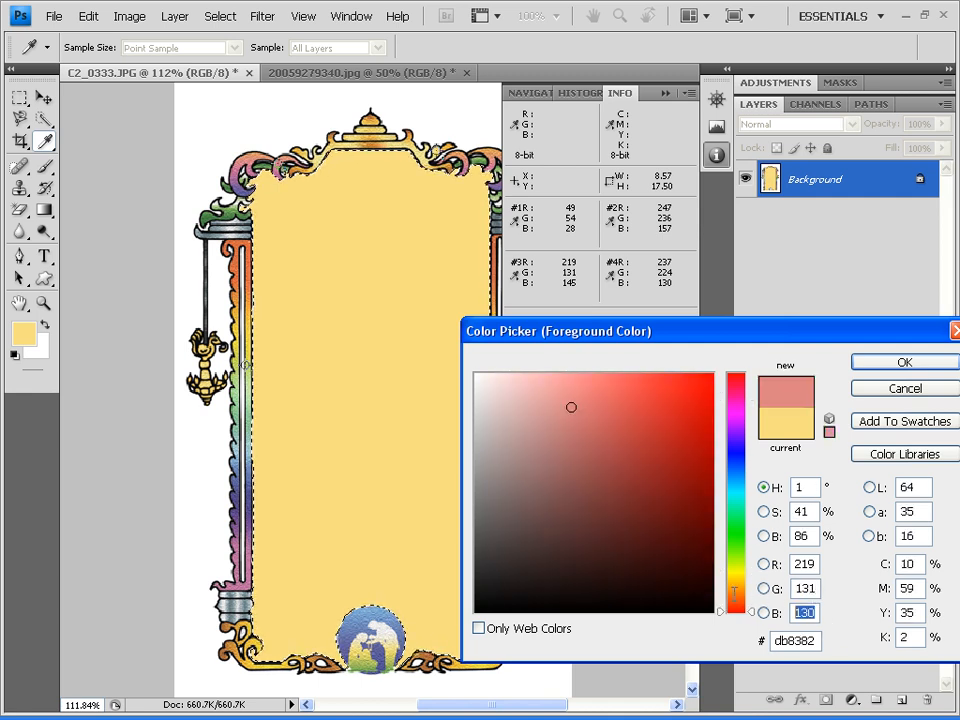
text(145)
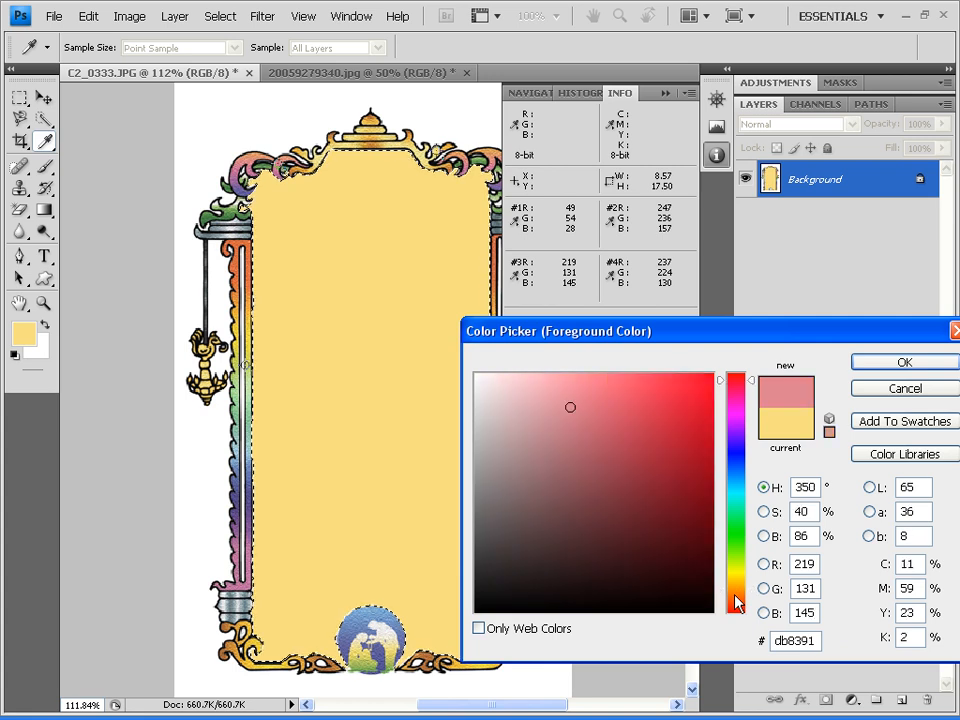
click(904, 362)
mouse_move(296, 440)
mouse_down()
mouse_move(283, 516)
mouse_move(330, 648)
mouse_move(285, 574)
mouse_move(283, 439)
mouse_move(270, 452)
mouse_move(266, 335)
mouse_move(300, 190)
mouse_move(450, 175)
mouse_move(424, 230)
mouse_move(491, 231)
mouse_move(525, 343)
mouse_move(386, 272)
mouse_move(240, 410)
mouse_move(251, 407)
mouse_move(364, 531)
mouse_move(279, 589)
mouse_move(173, 622)
mouse_up()
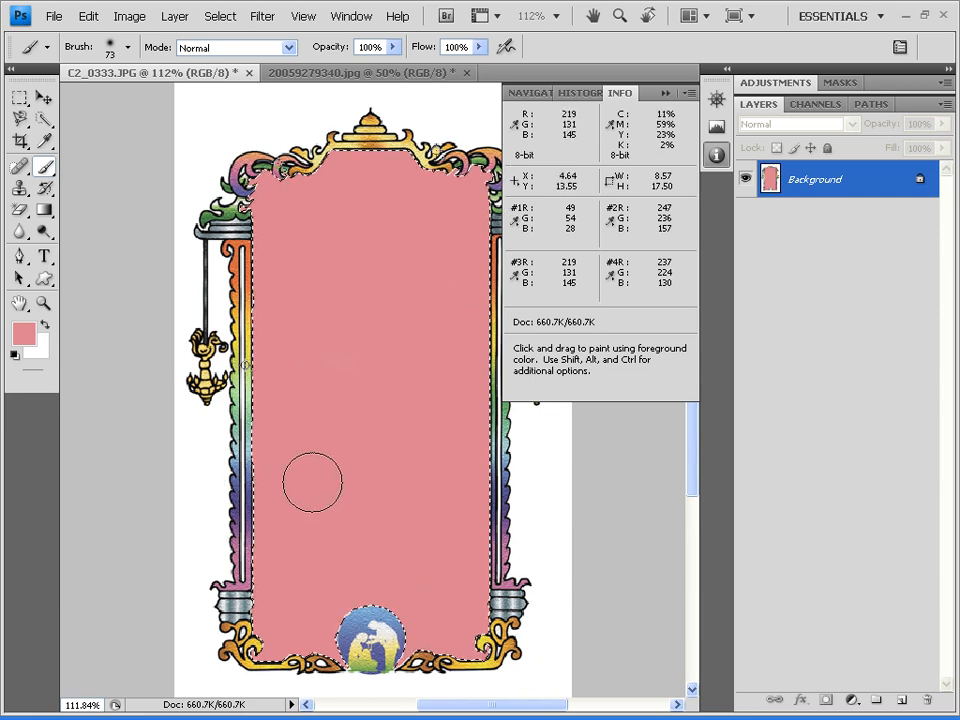
- Set the foreground colour to the fourth sampler's values, R 237, G 224, B 130, and repaint the selected inner area with the 73 px brush
click(34, 338)
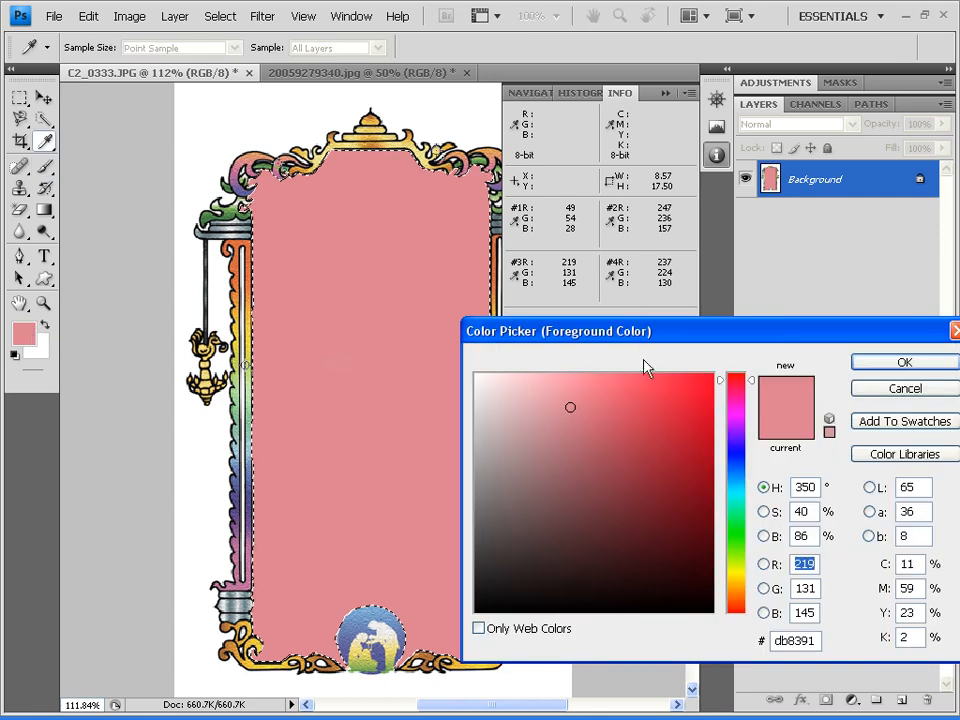
drag(672, 338, 658, 366)
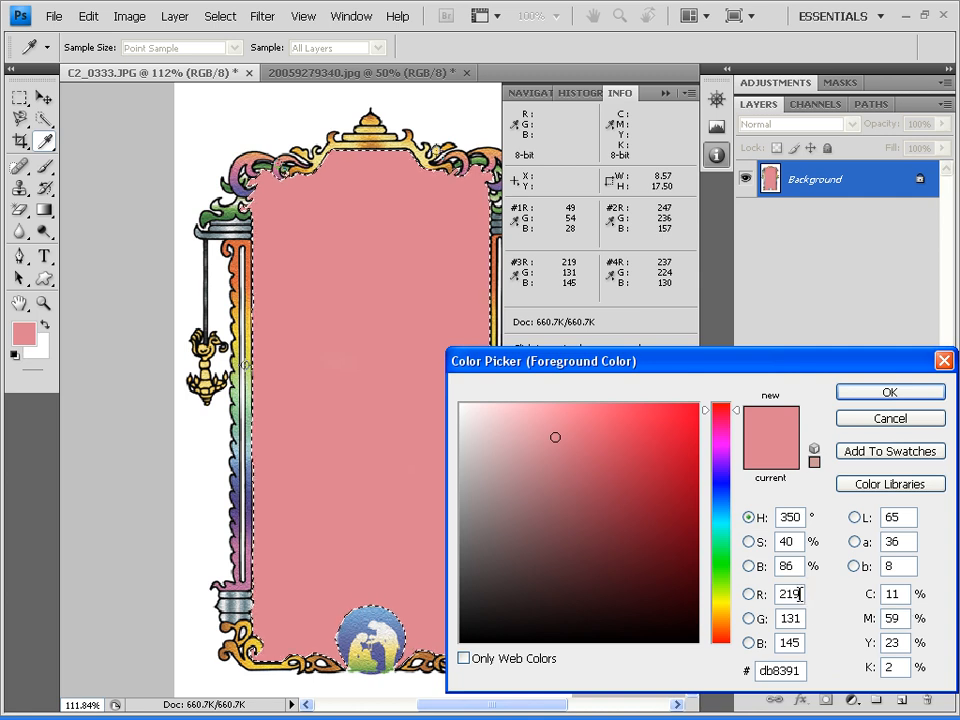
text(234)
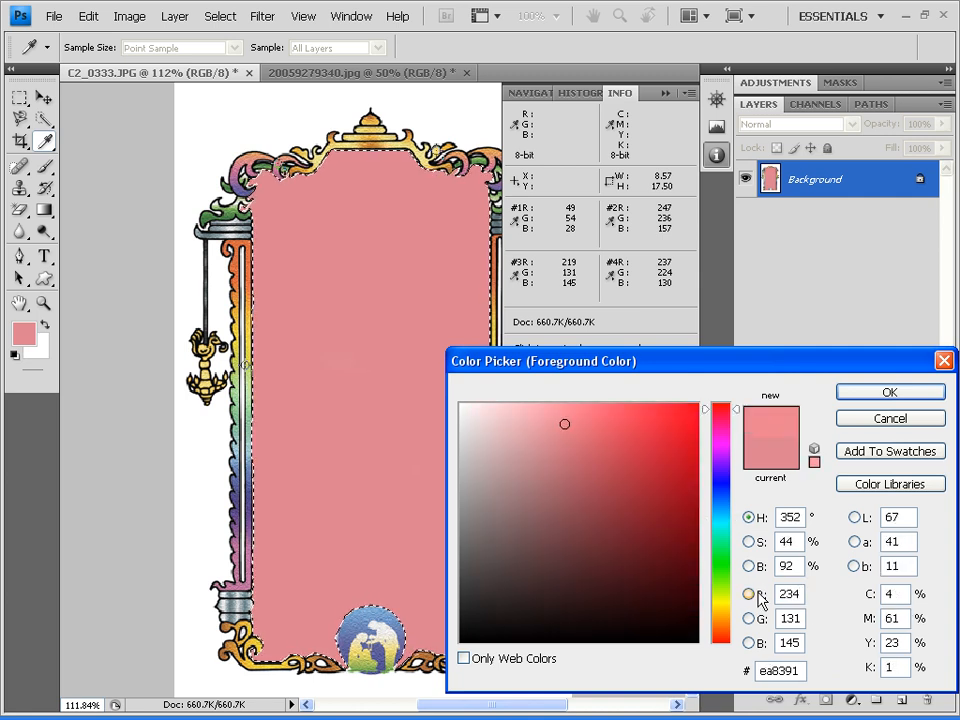
key(BackSpace)
text(7)
key(Tab)
text(224)
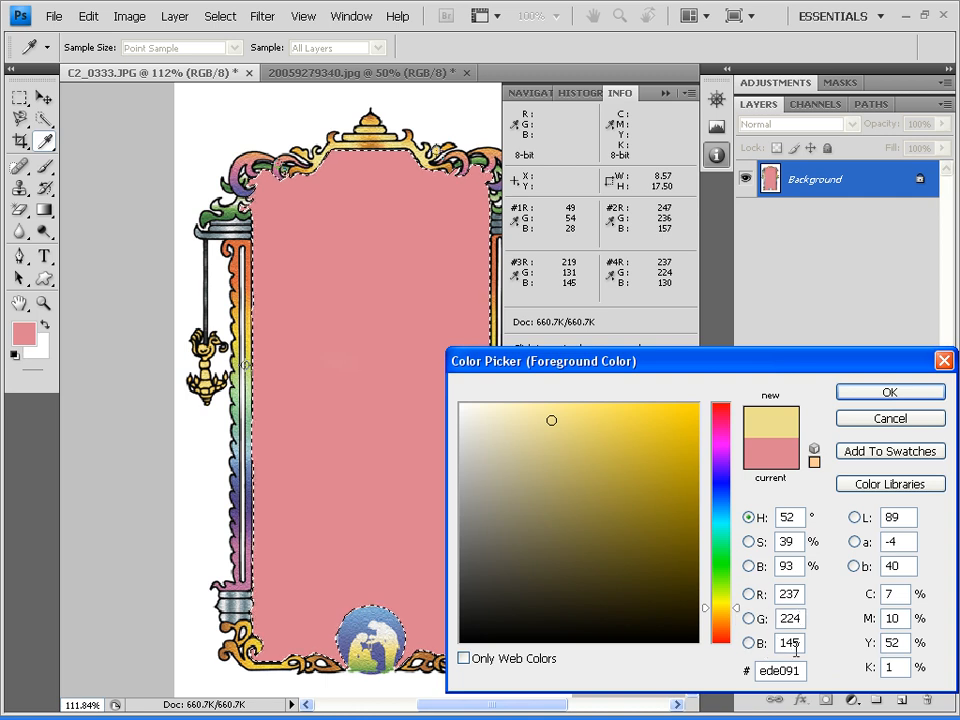
drag(801, 644, 763, 658)
text(130)
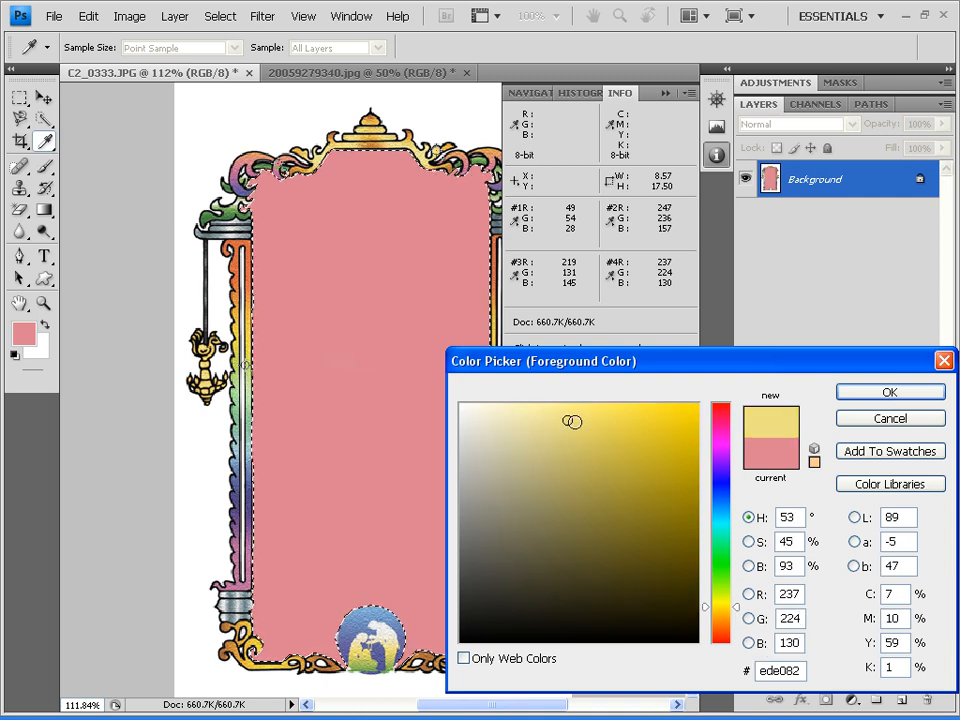
click(872, 393)
key(b)
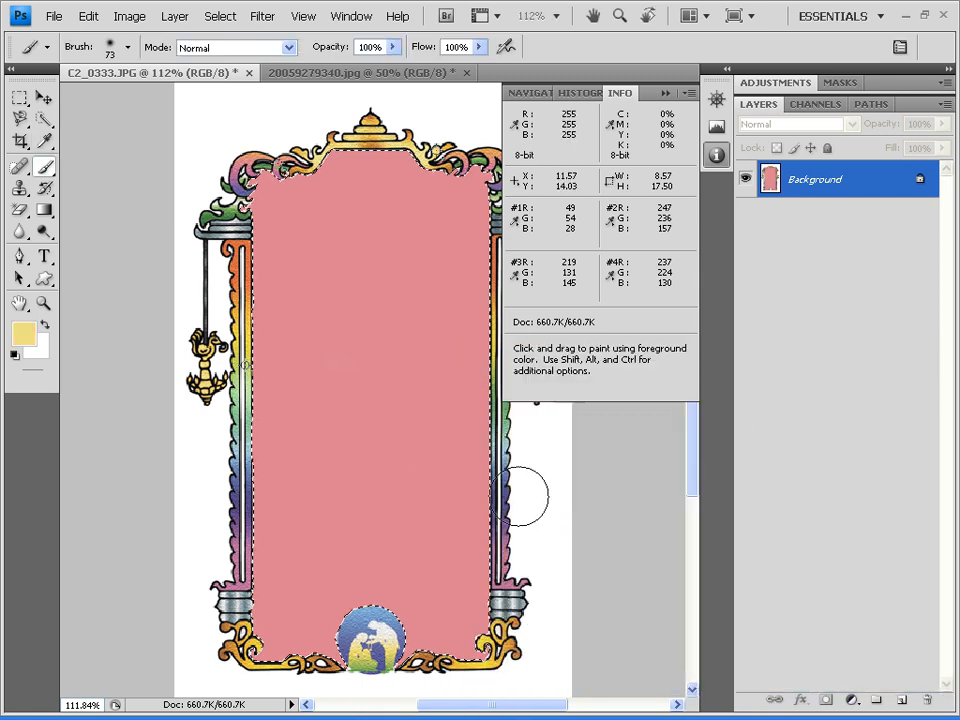
mouse_move(500, 590)
mouse_down()
mouse_move(475, 640)
mouse_move(336, 617)
mouse_move(320, 630)
mouse_move(208, 591)
mouse_move(169, 636)
mouse_move(482, 639)
mouse_move(436, 520)
mouse_move(568, 510)
mouse_move(461, 456)
mouse_move(501, 414)
mouse_move(347, 330)
mouse_move(489, 343)
mouse_move(118, 204)
mouse_move(287, 195)
mouse_move(202, 130)
mouse_move(214, 90)
mouse_move(467, 236)
mouse_move(424, 210)
mouse_move(465, 527)
mouse_move(288, 587)
mouse_move(412, 662)
mouse_move(489, 624)
mouse_move(432, 363)
mouse_up()
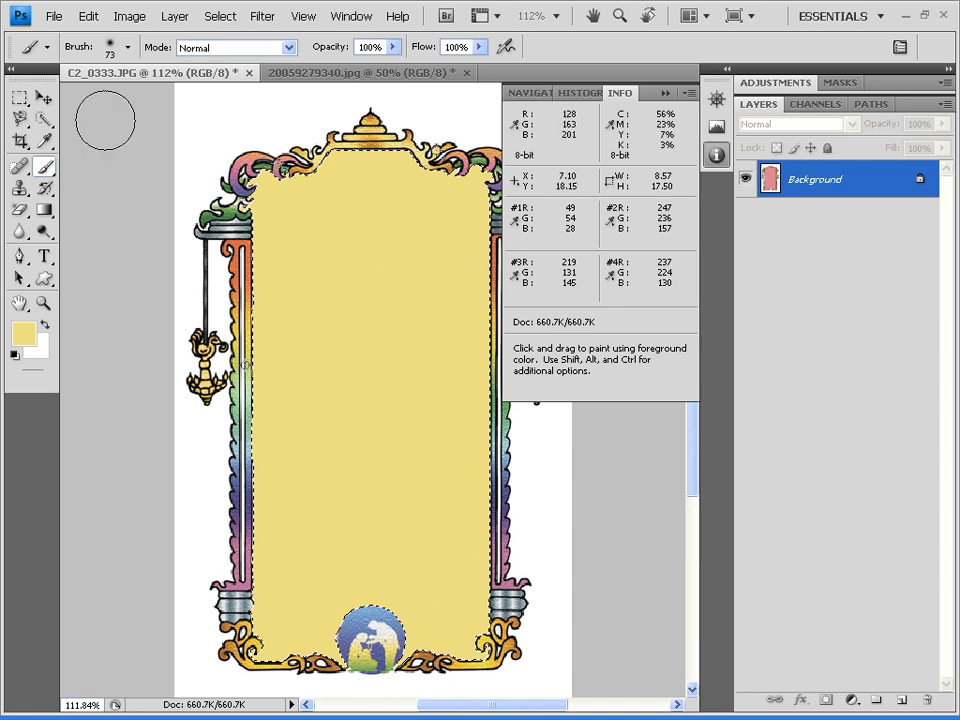
- Deselect the frame's inner area and measure down the upper part of the image's left edge with the Ruler tool
click(45, 144)
click(45, 146)
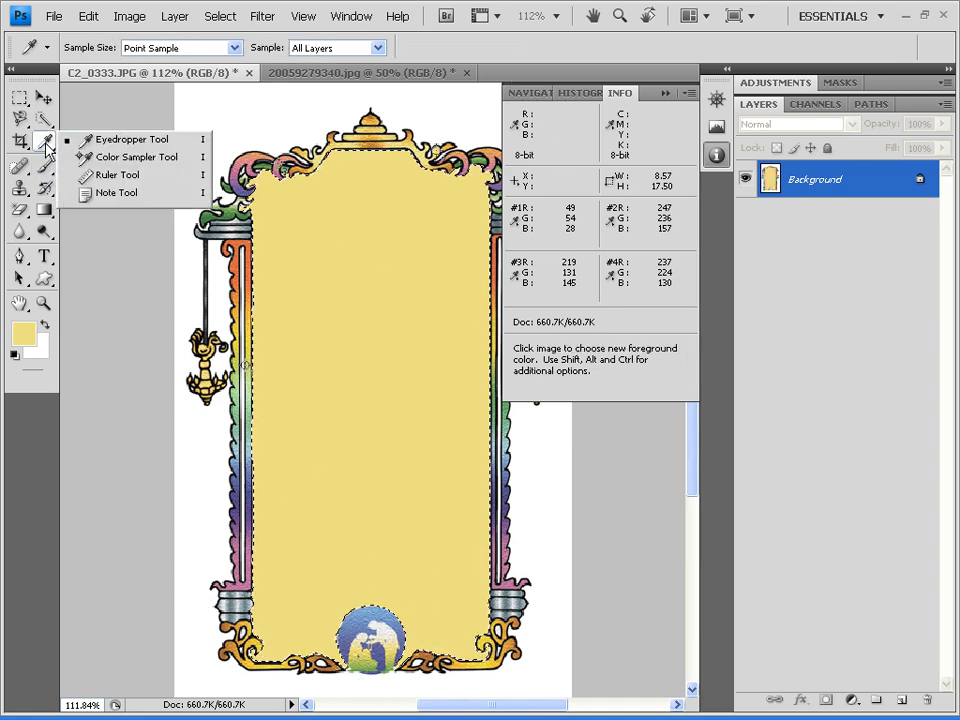
click(138, 178)
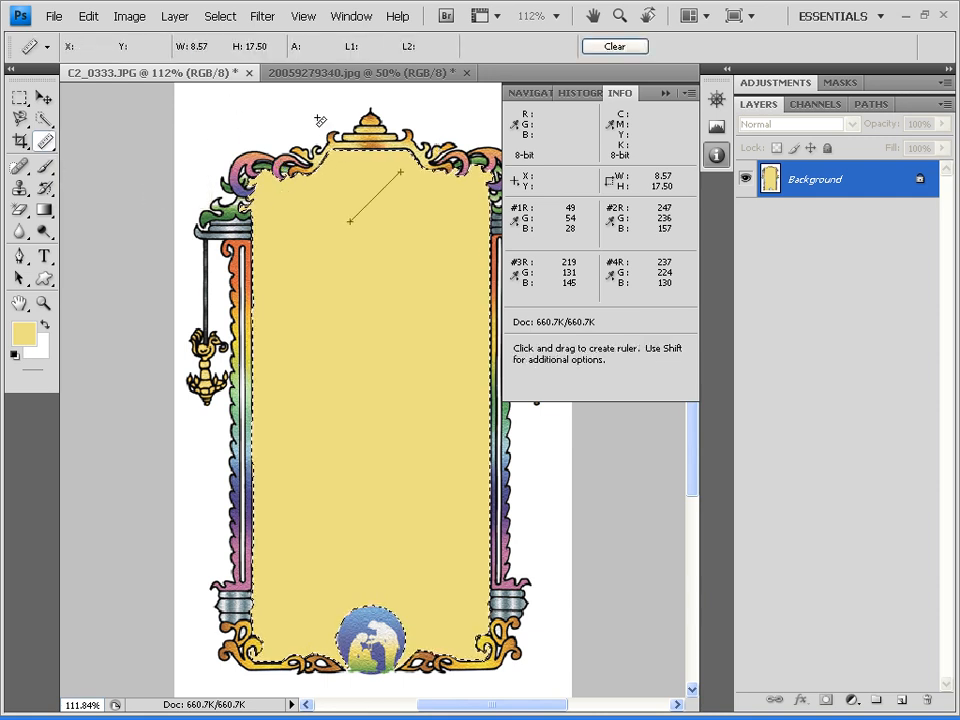
key(ctrl)
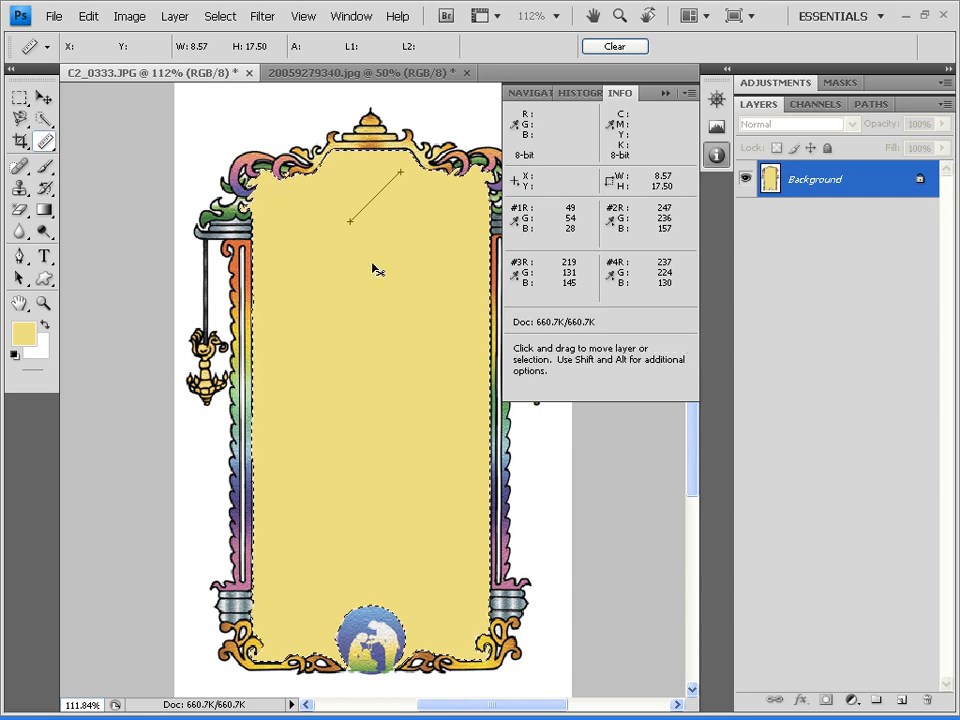
key(ctrl+d)
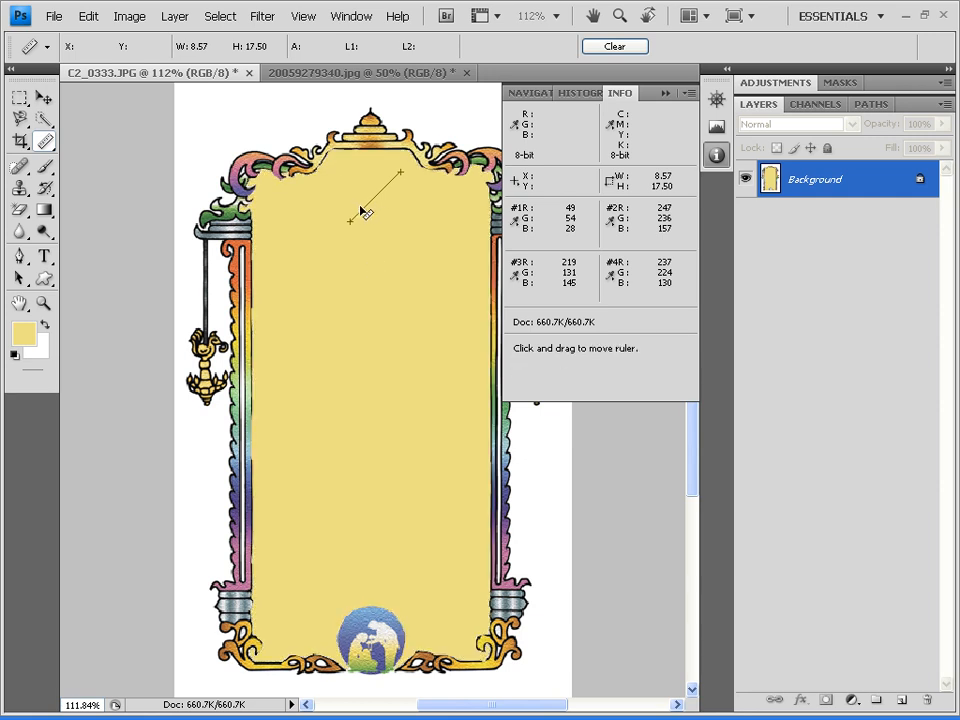
scroll(312, 250, up, 3)
mouse_move(173, 167)
mouse_down()
mouse_move(210, 419)
mouse_move(205, 402)
mouse_move(178, 472)
mouse_move(237, 321)
mouse_move(184, 236)
mouse_move(176, 394)
mouse_up()
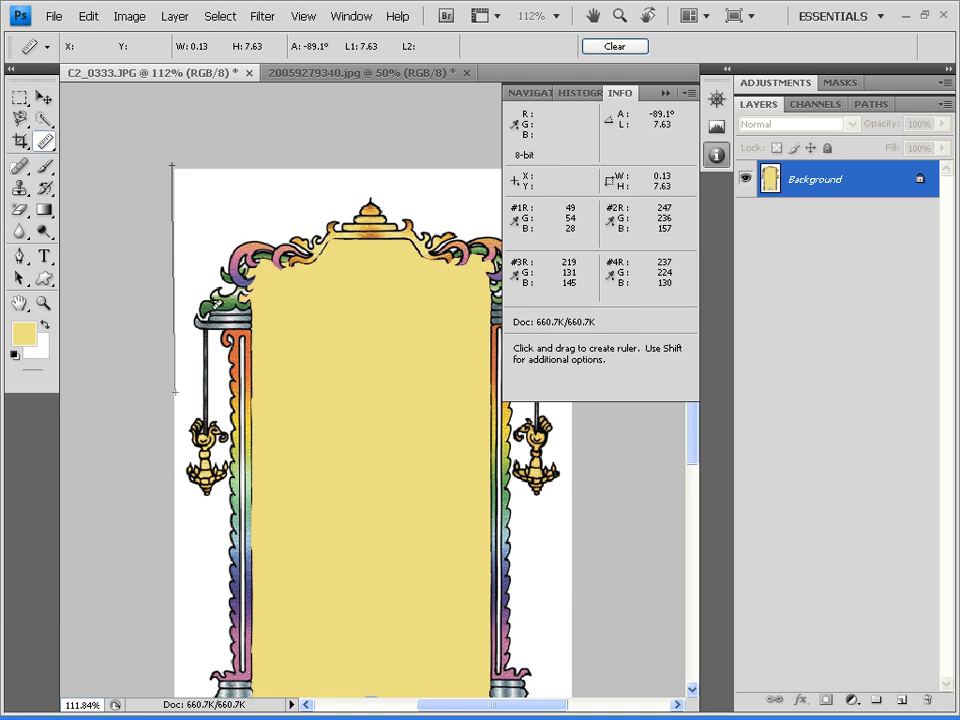
- Switch to 20059279340.jpg and measure the building's slanted white corner from the roof down to the pergola with the Ruler tool
click(316, 72)
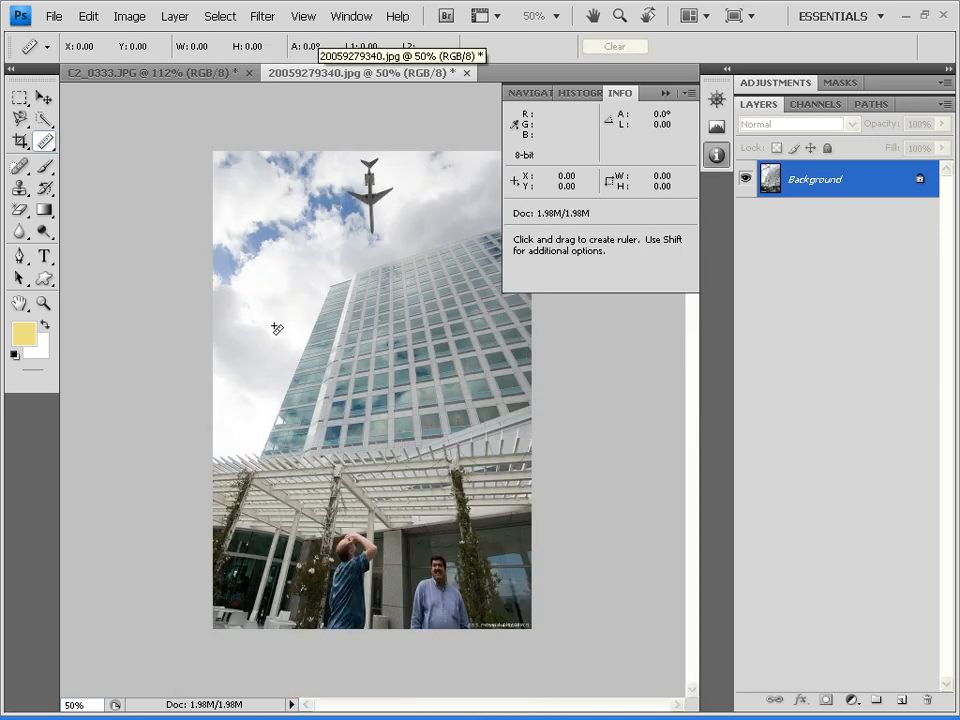
scroll(291, 320, up, 7)
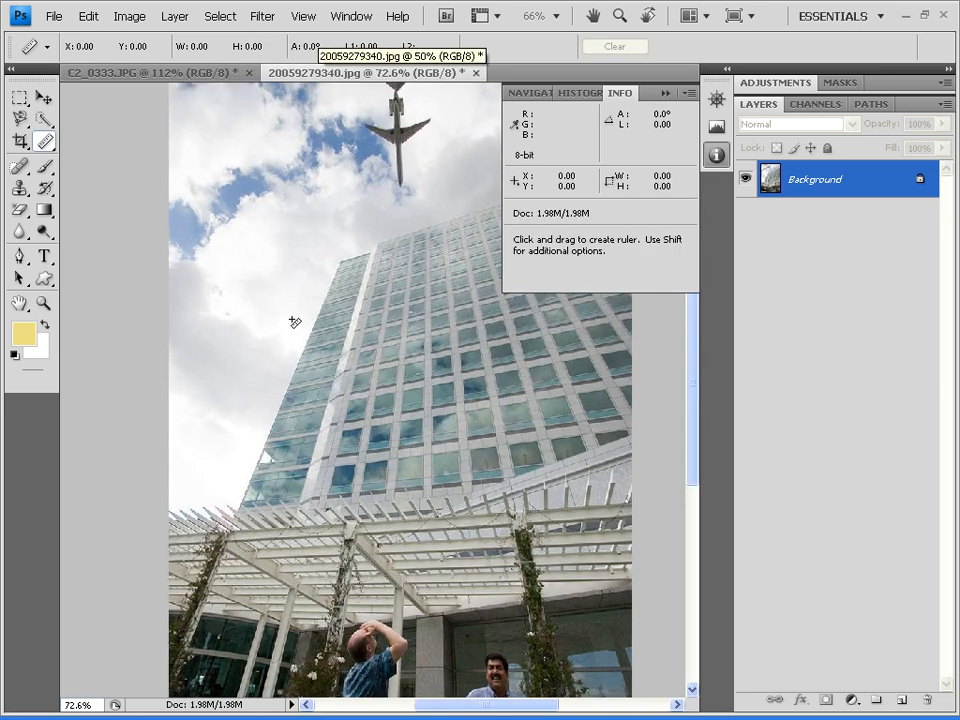
scroll(292, 320, down, 5)
scroll(293, 321, down, 1)
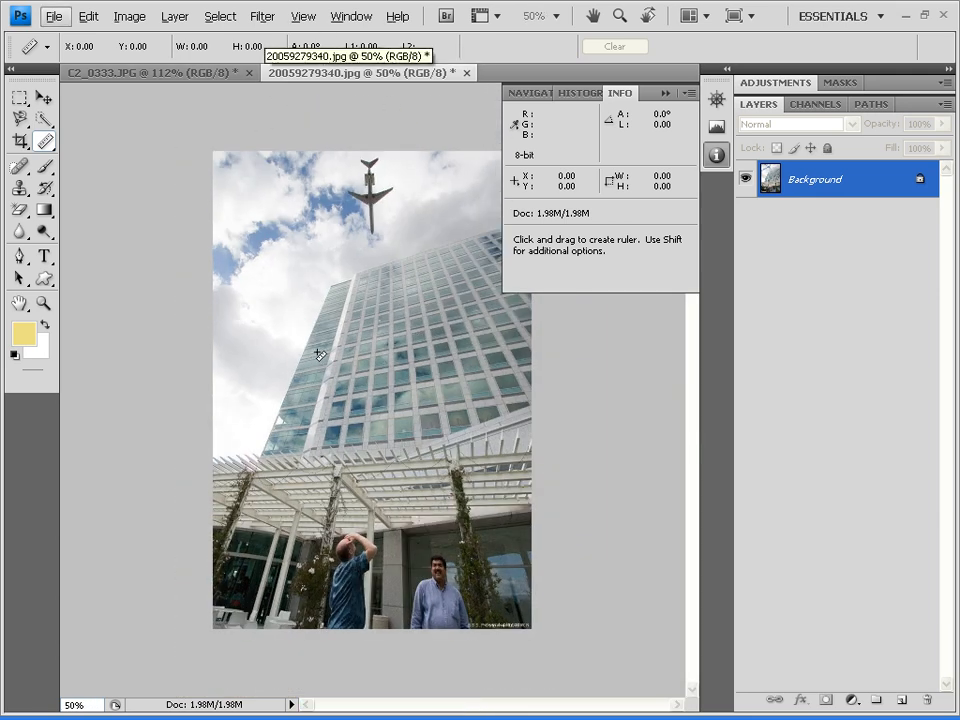
scroll(319, 354, up, 4)
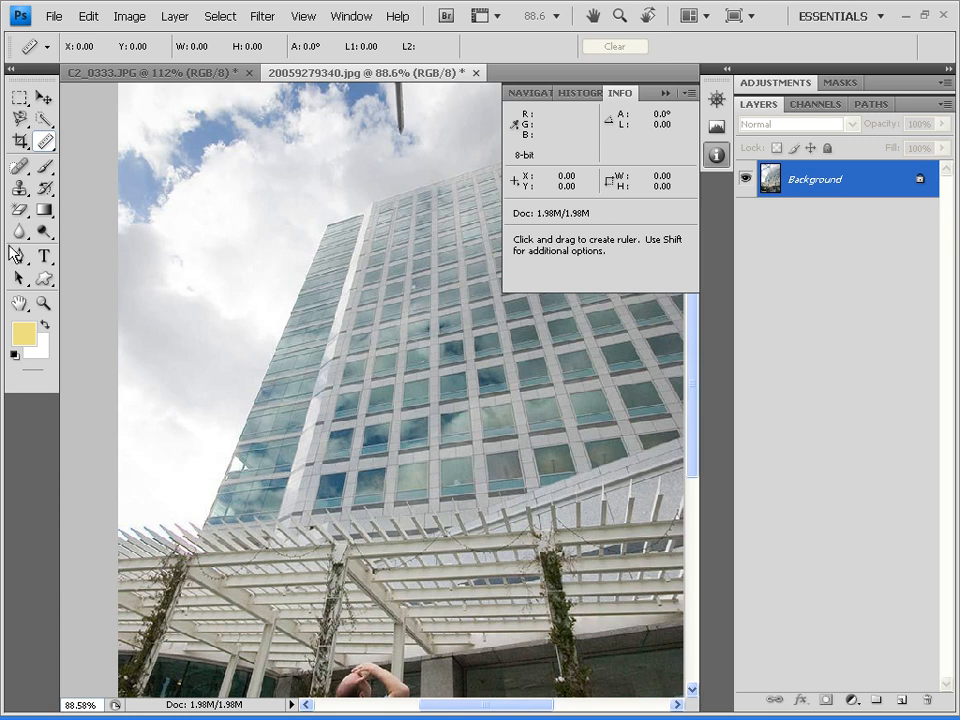
click(44, 141)
click(113, 180)
drag(374, 204, 373, 211)
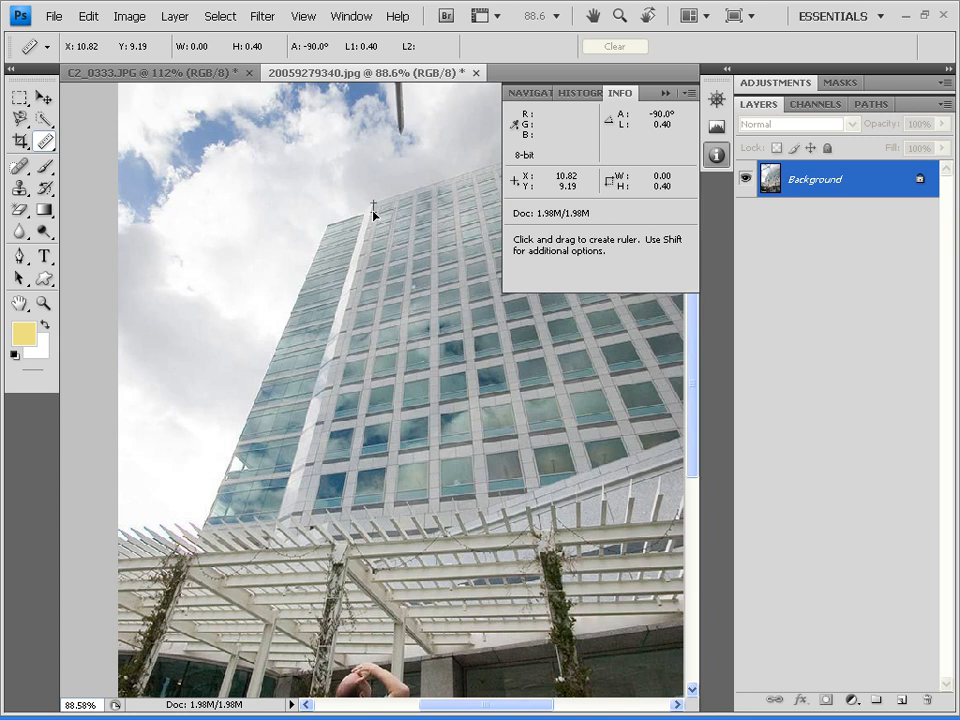
drag(373, 213, 292, 524)
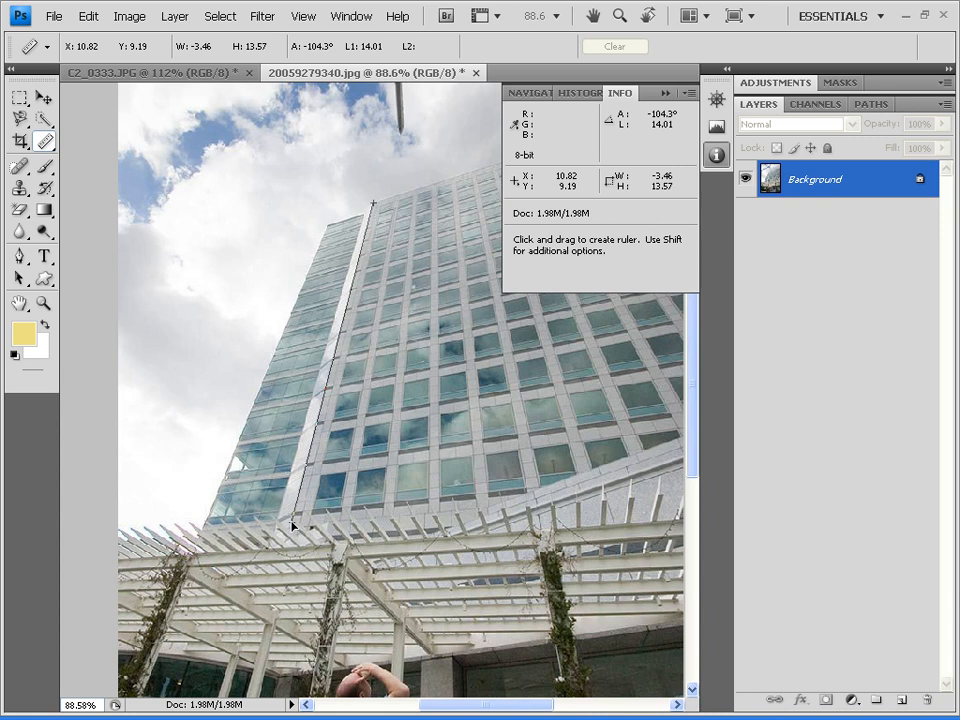
drag(293, 524, 293, 524)
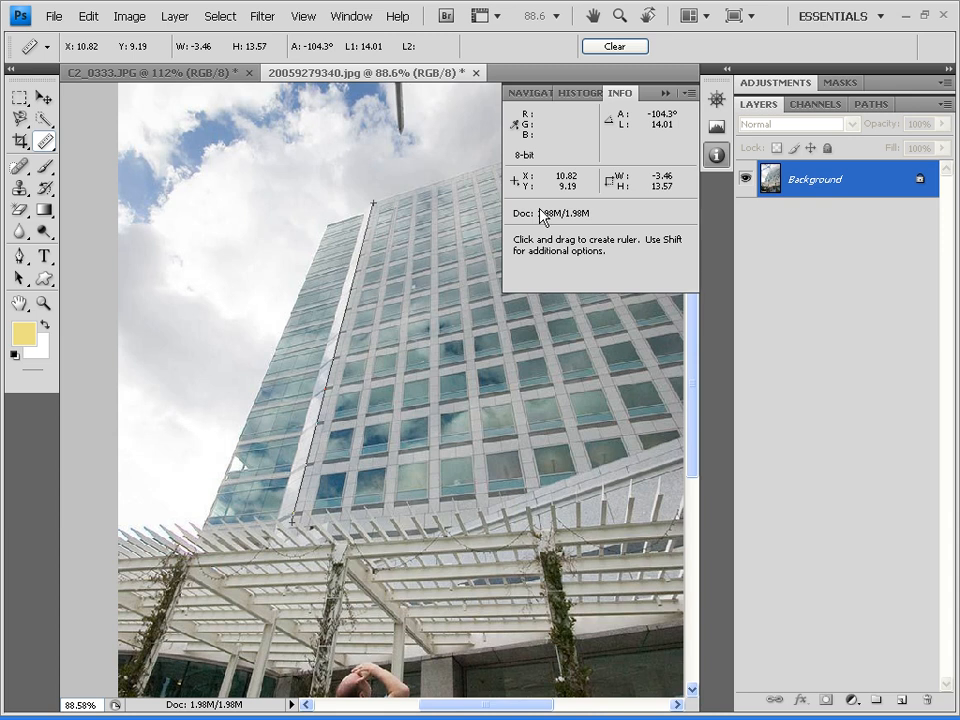
- Measure the building's height with a near-vertical ruler line from the roofline down to the pergola
click(46, 145)
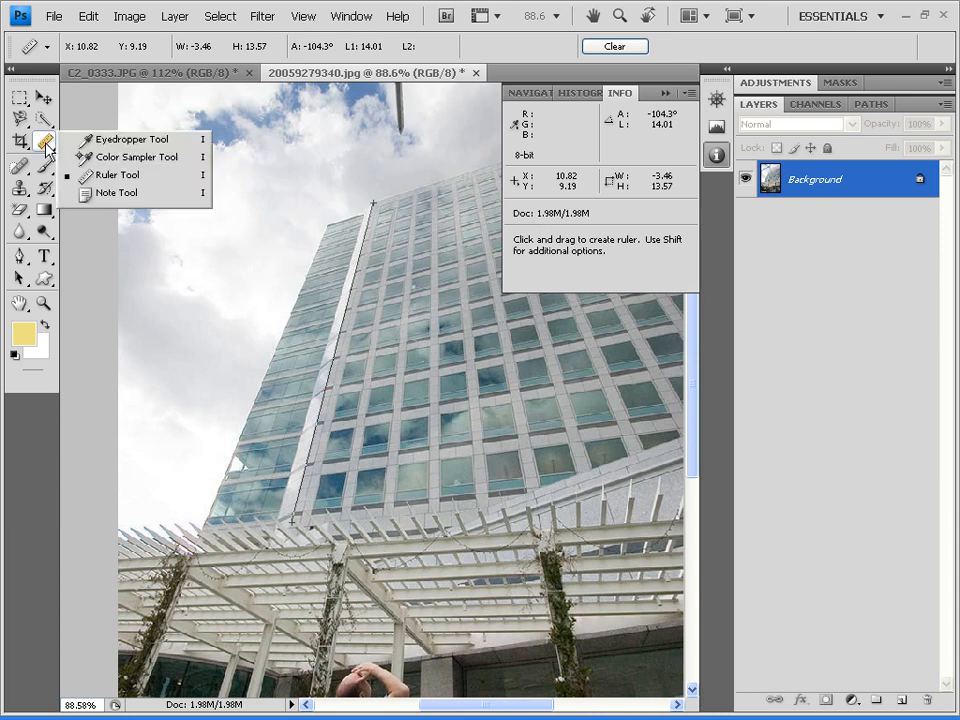
click(88, 175)
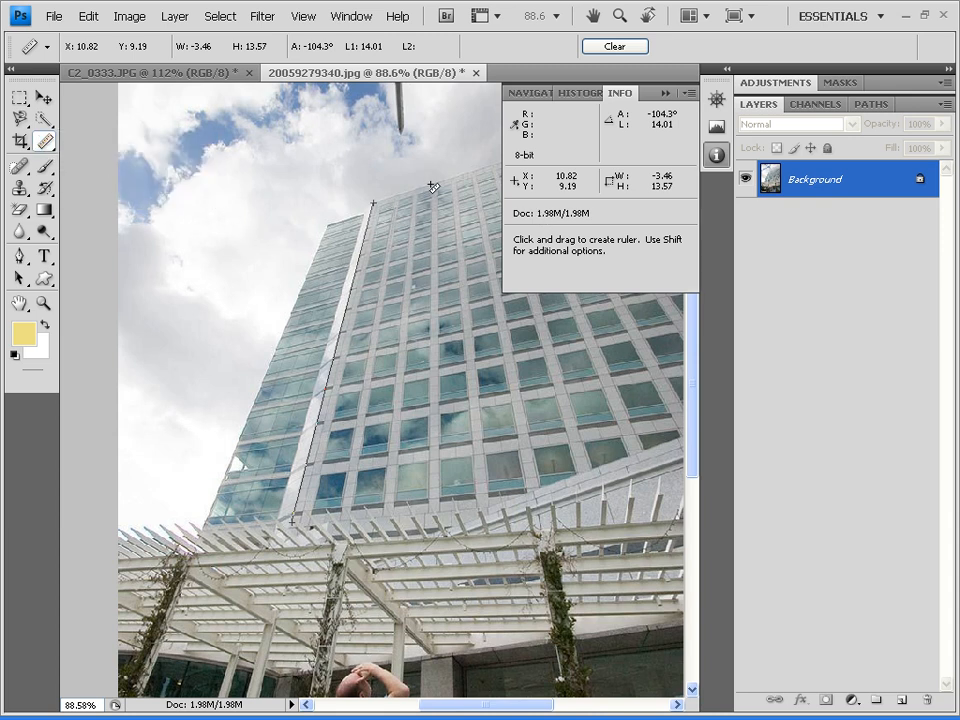
drag(432, 184, 435, 516)
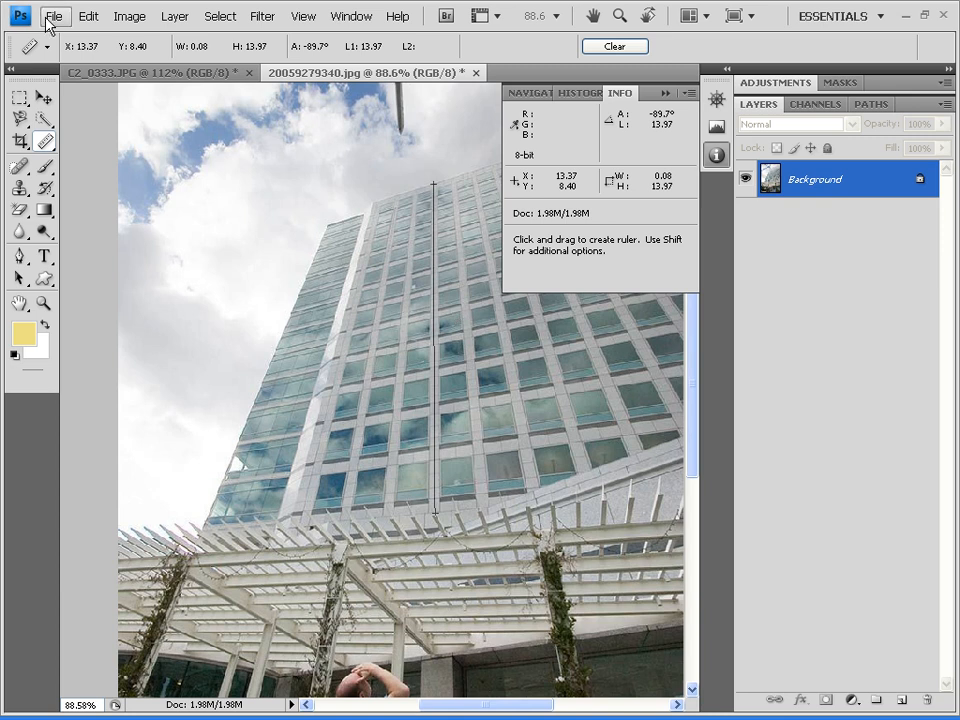
- Place a note with the Note tool on the building's lower window just above the pergola, reading "zeetech compuer"
click(50, 145)
click(113, 193)
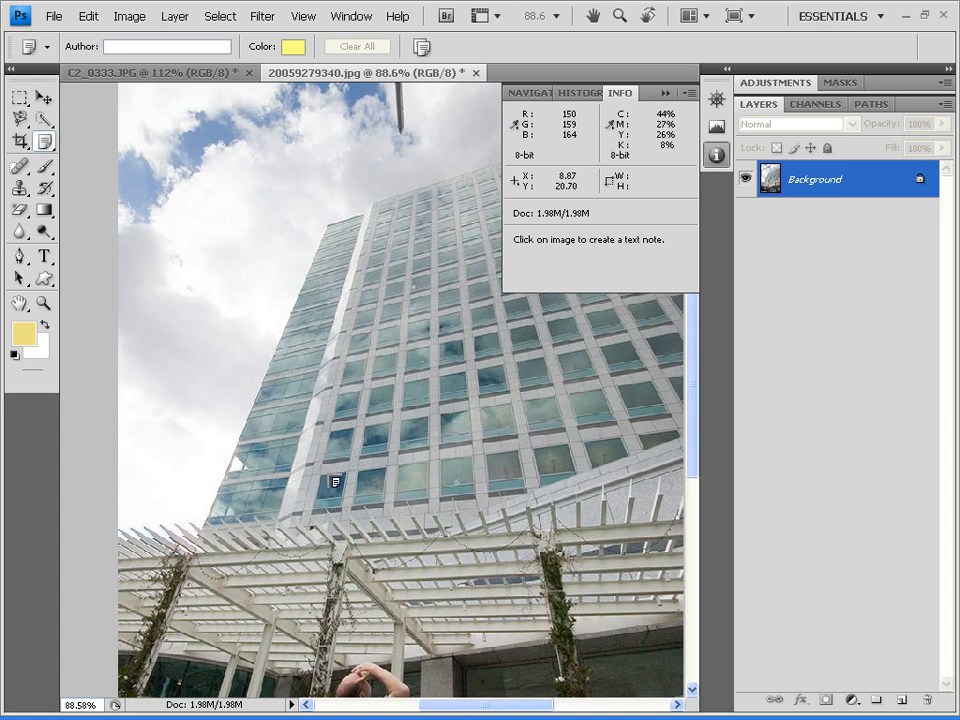
click(333, 487)
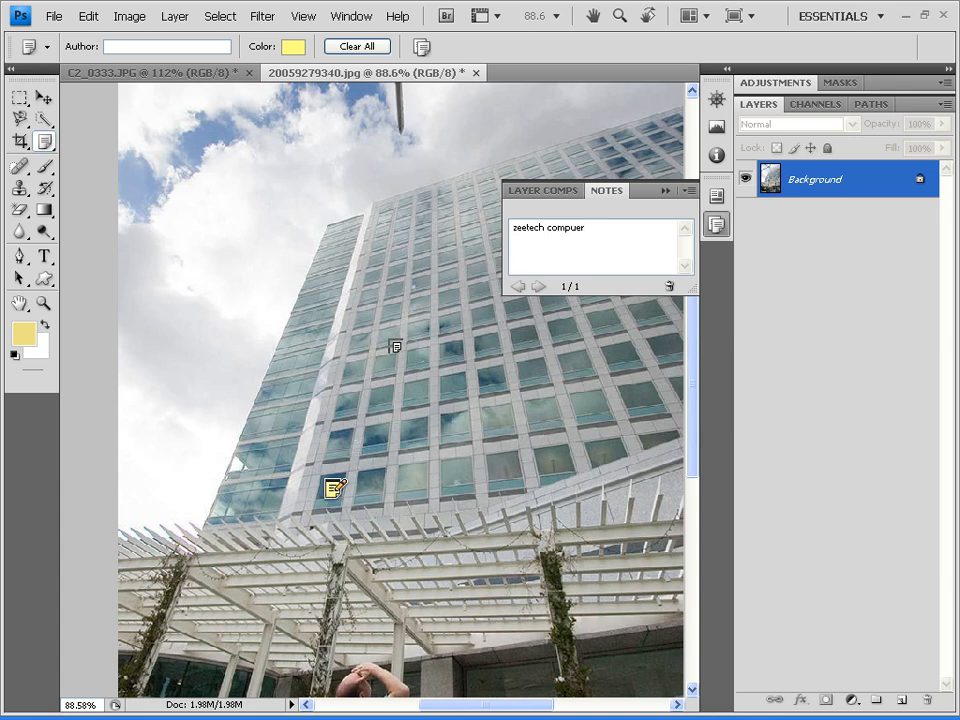
- Add two more notes up the same column of windows, reading "zeetech matrimony" and "zeetech software pvt ltd.,"
click(344, 444)
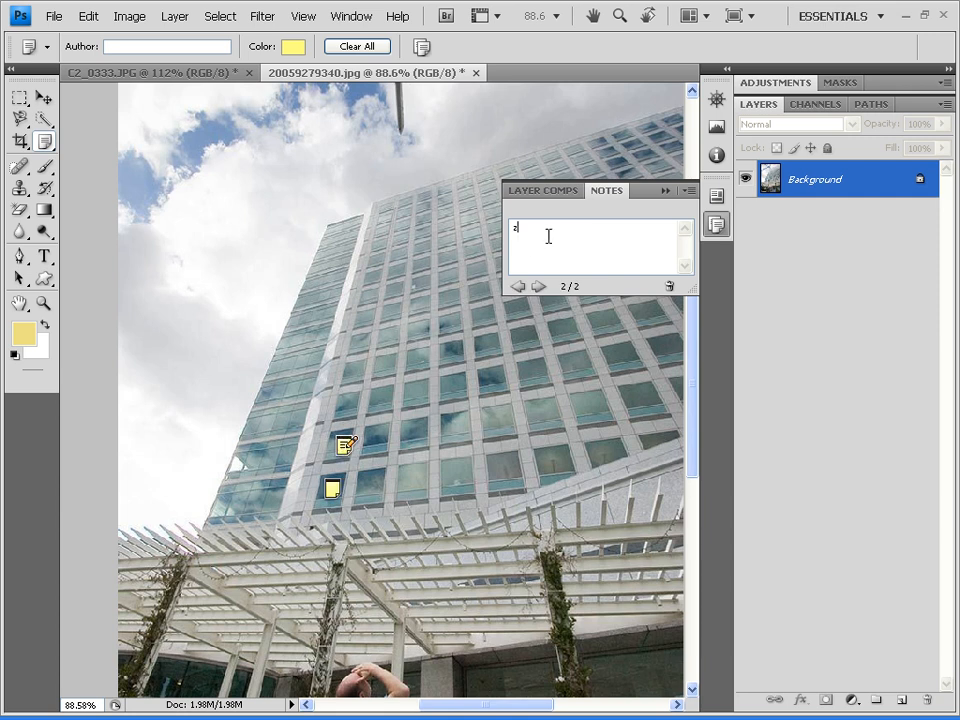
text(zeetech matrimony)
click(351, 401)
text(zeetech c)
key(BackSpace)
text(softea)
key(BackSpace)
text(ware pvt ltd.,)
- Read the three notes by selecting each one on the image, from the lowest to the highest
click(334, 490)
click(343, 446)
click(353, 403)
- Switch to the Rectangular Marquee tool and close the tab group holding the Notes panel
click(690, 192)
click(690, 194)
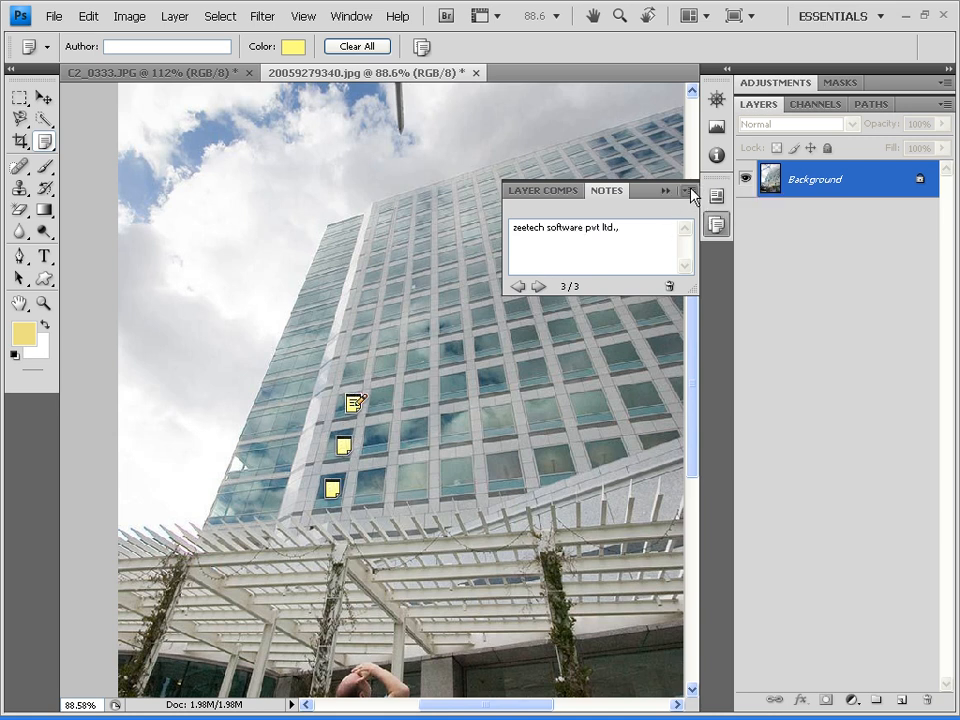
click(21, 99)
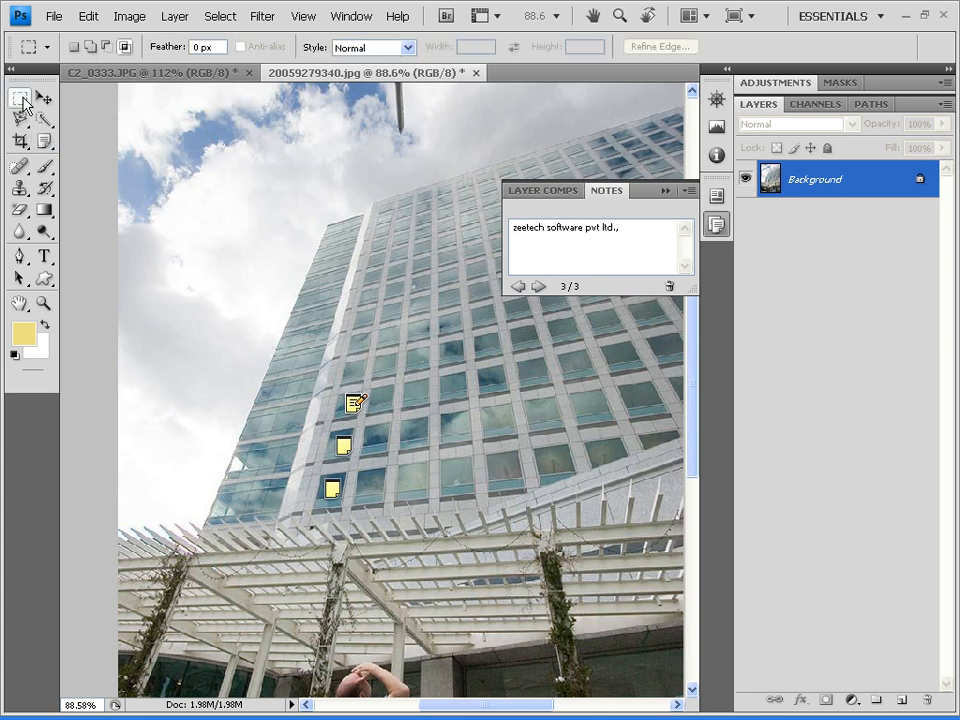
click(693, 190)
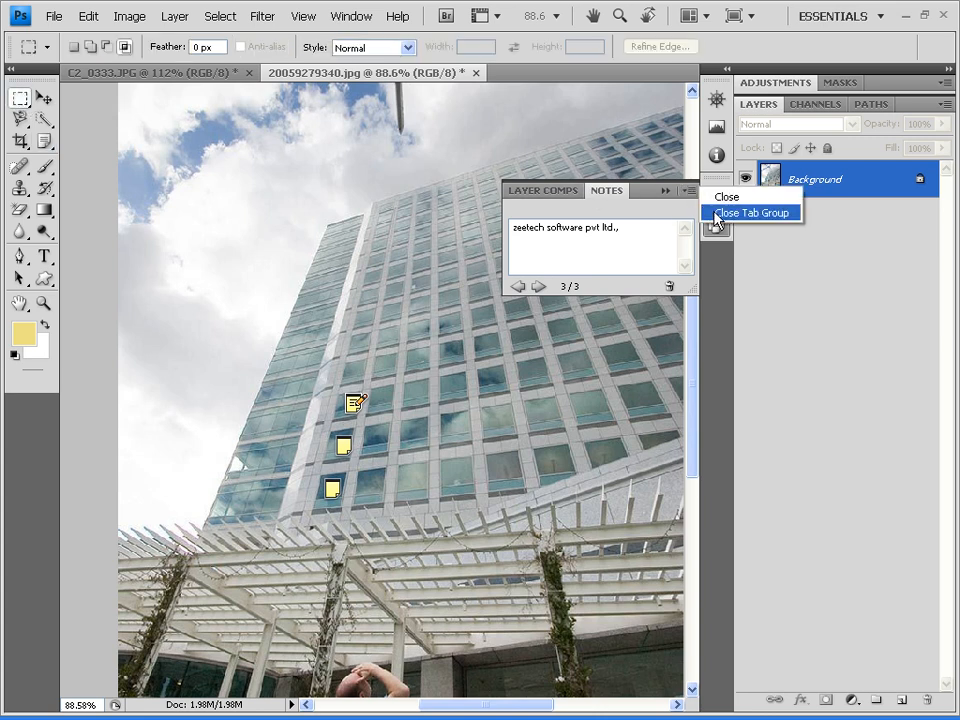
click(725, 210)
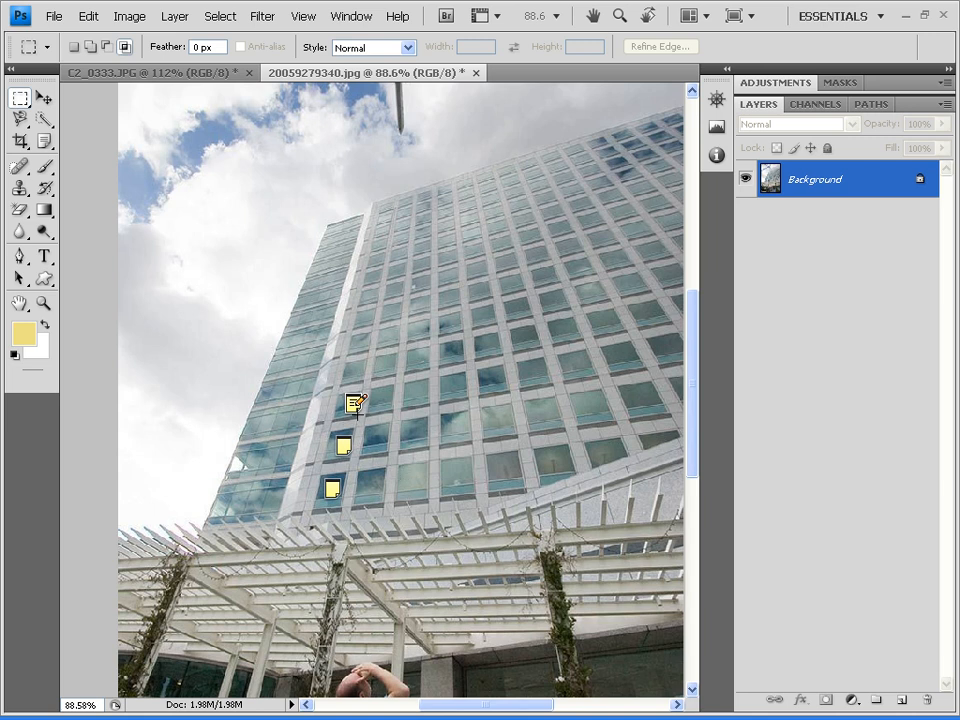
- Select each of the three notes on the image and shift the highest one slightly to the left
click(333, 490)
click(346, 445)
click(355, 405)
drag(350, 403, 489, 386)
drag(350, 403, 349, 403)
click(345, 448)
click(334, 491)
click(350, 403)
- Reactivate the Note tool and open the lowest note on the building for reading
drag(44, 140, 123, 197)
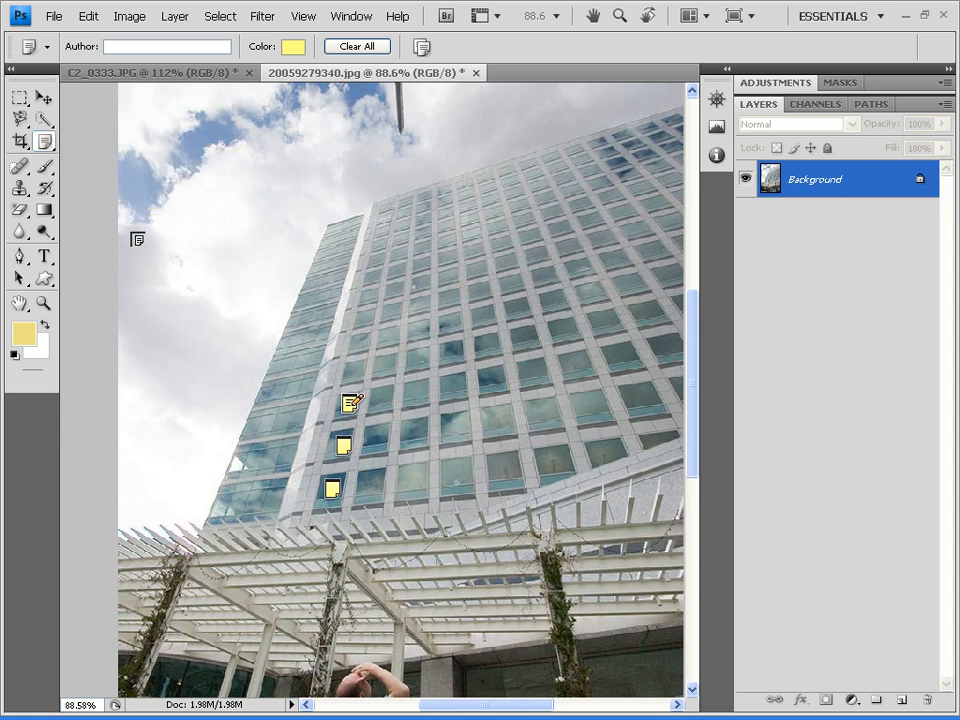
click(334, 487)
double_click(334, 487)
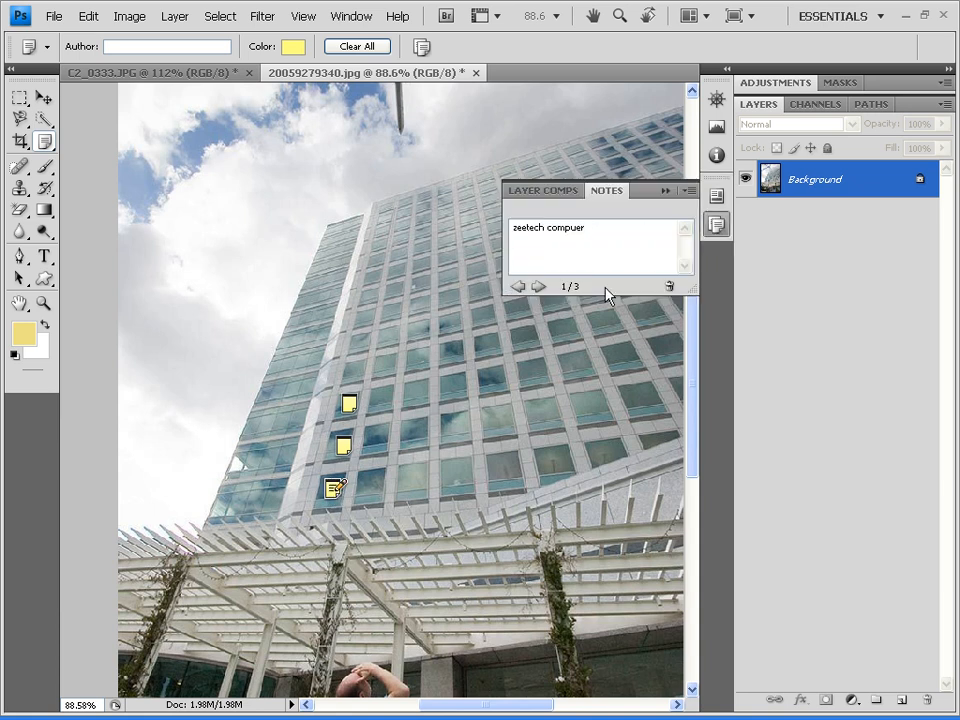
- Page through the notes up to the last one, back to the first, and forward to the last again
click(538, 287)
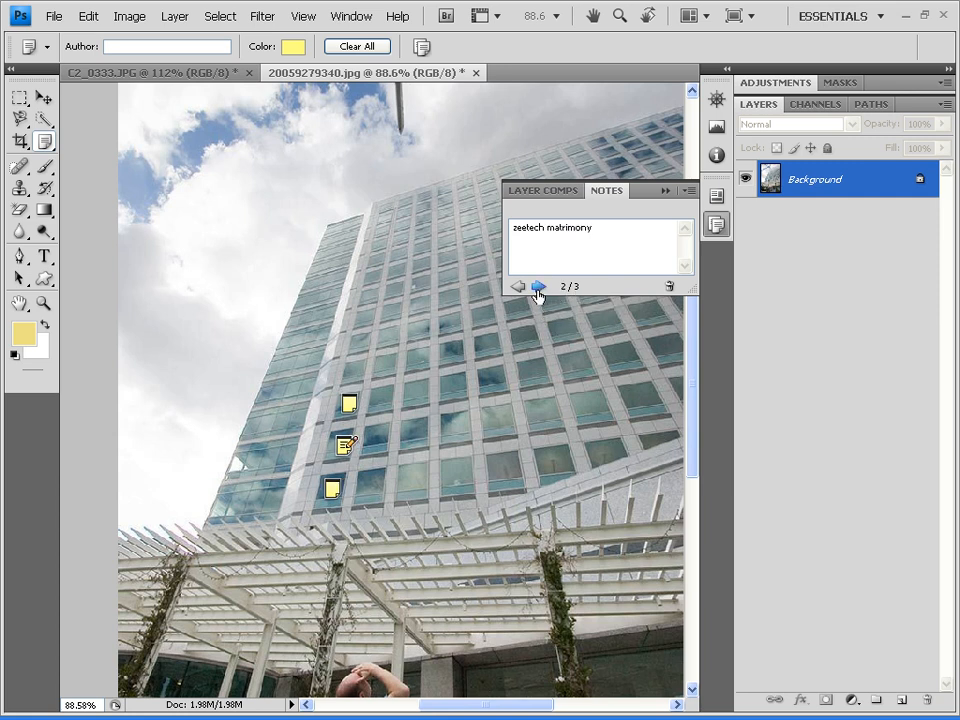
click(538, 287)
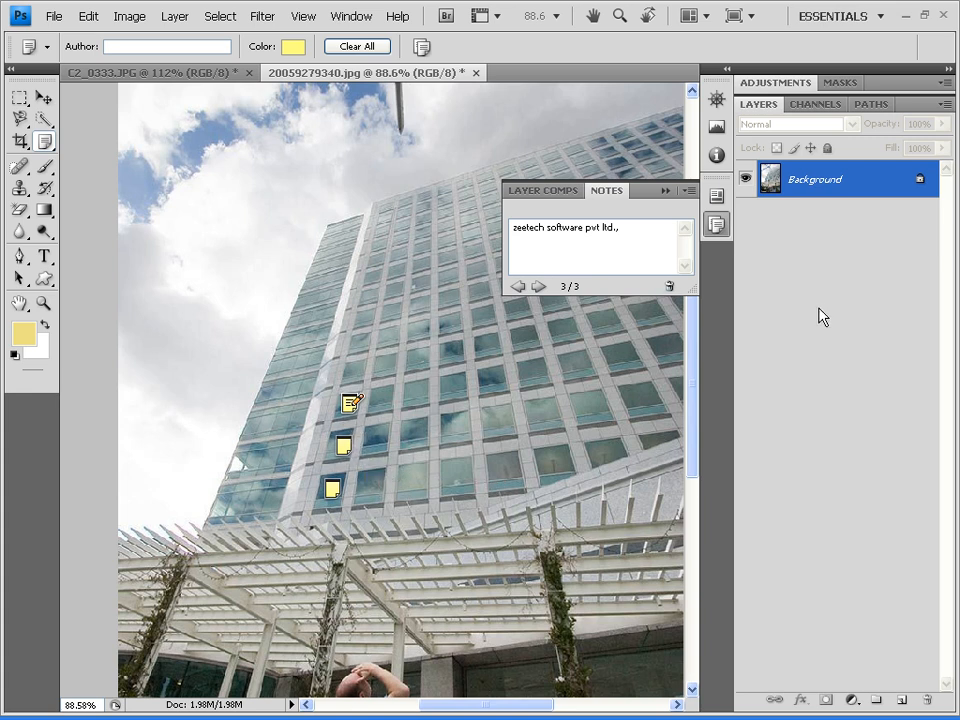
click(519, 287)
click(519, 287)
click(519, 287)
click(540, 287)
click(539, 287)
click(539, 287)
- Delete the "zeetech software pvt ltd.," note and close the tab group holding the Notes panel
click(669, 287)
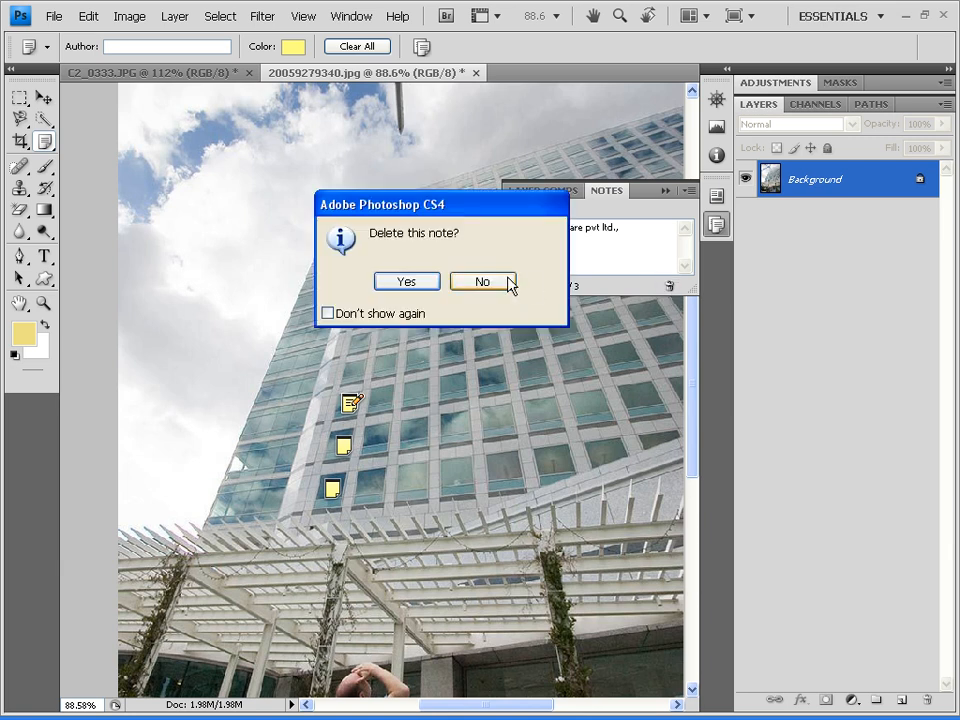
click(428, 280)
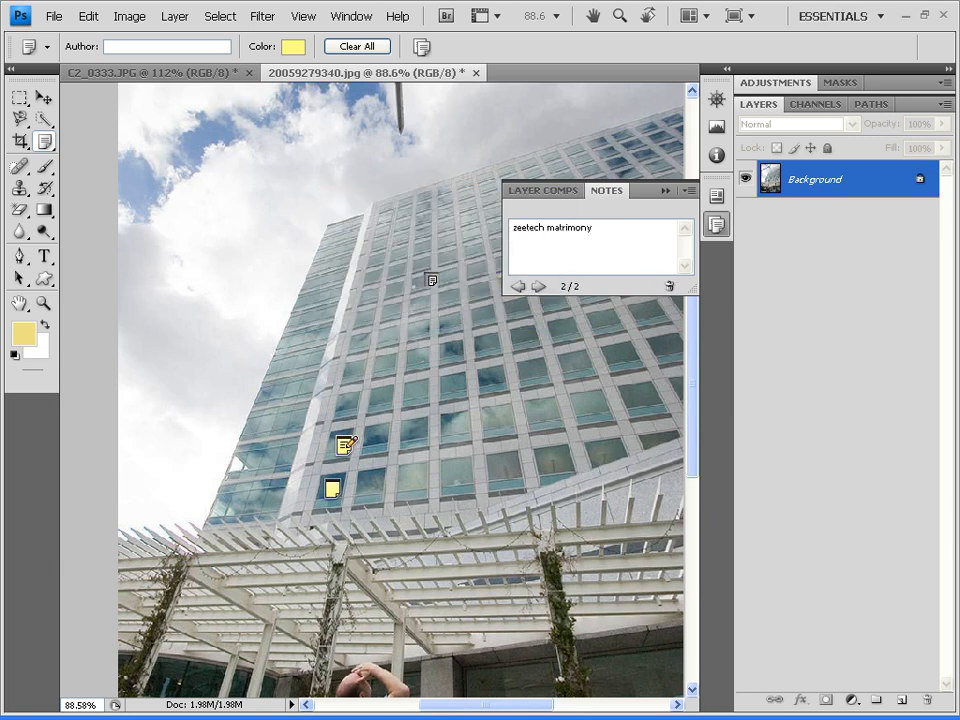
click(690, 192)
click(740, 213)
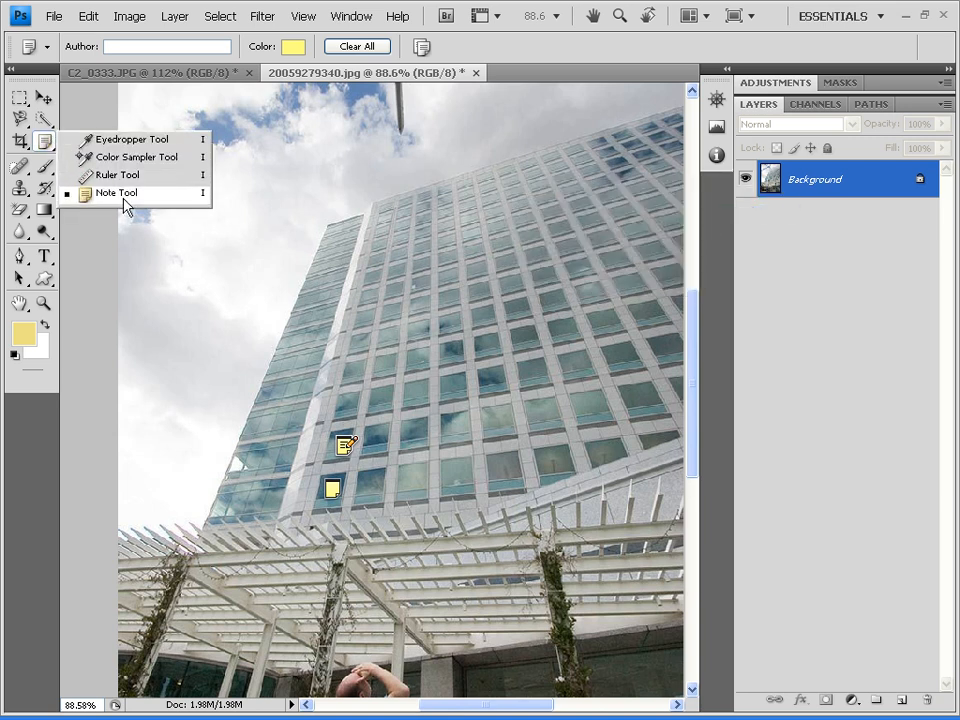